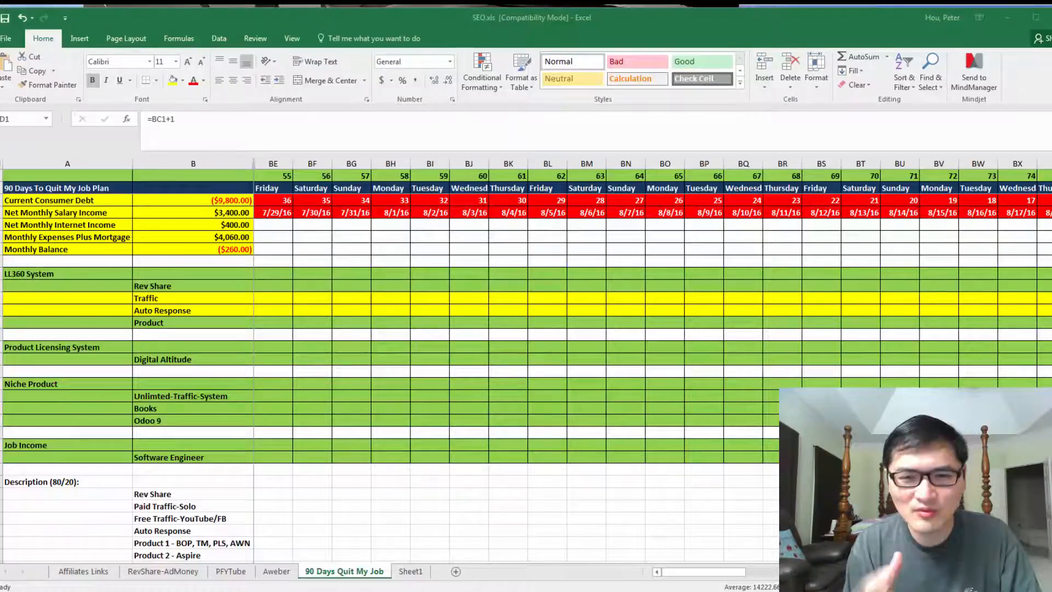
Step: Switch from the Excel sheet to the Firefox browser
{"action": "key", "text": "alt+Tab"}
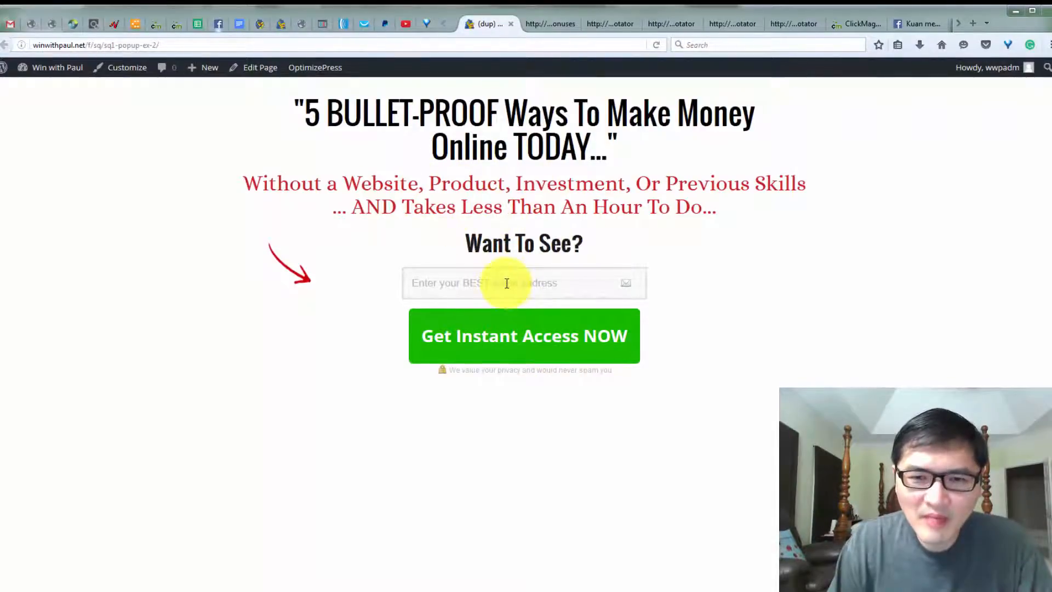
Step: Fill the squeeze page's email field with the saved autocomplete address
{"action": "left_click", "coordinate": [506, 282]}
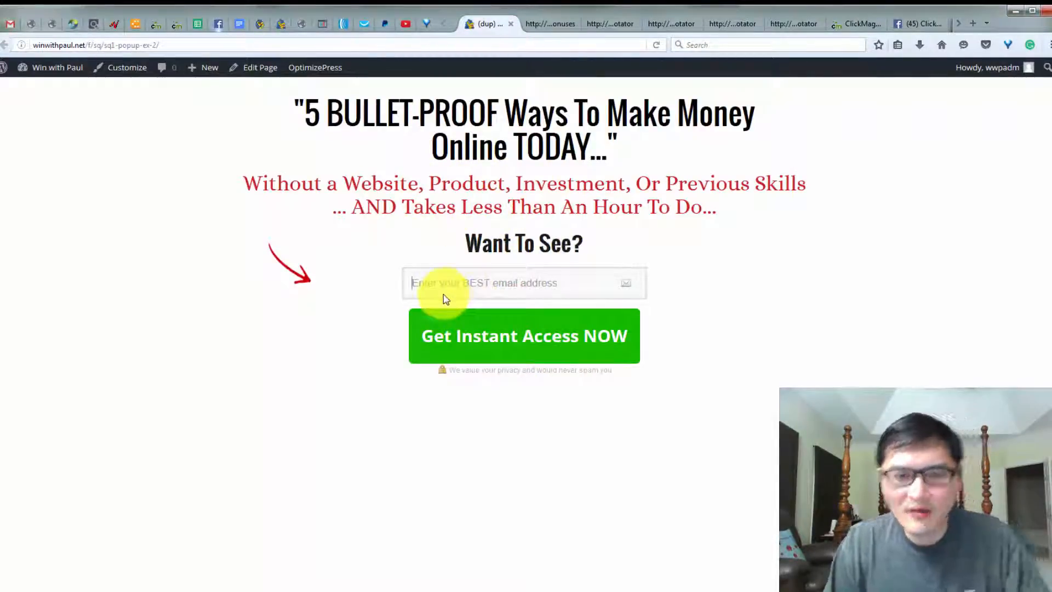
{"action": "type", "text": "w"}
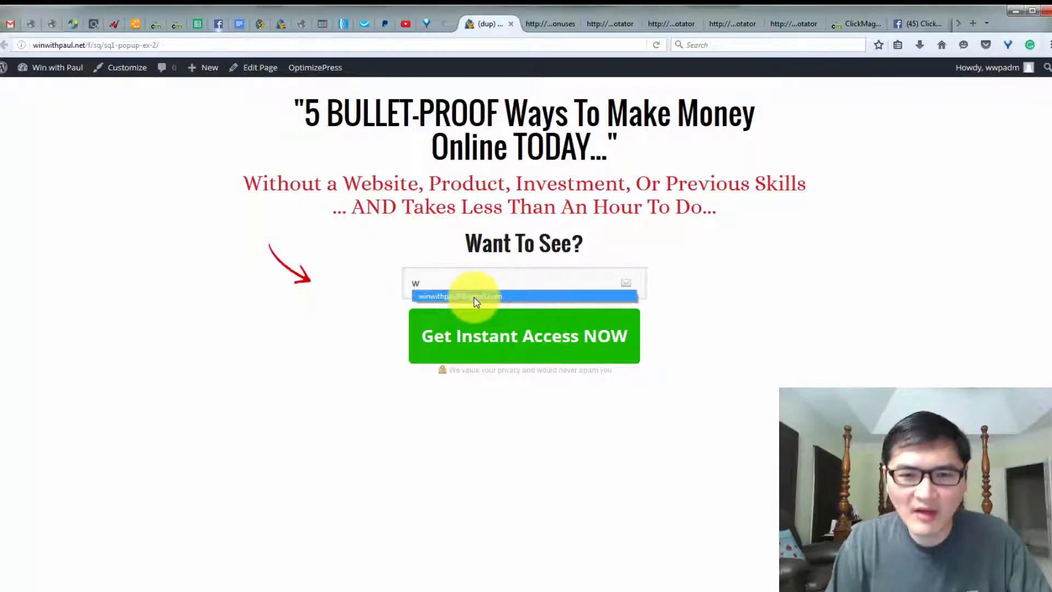
{"action": "left_click", "coordinate": [475, 297]}
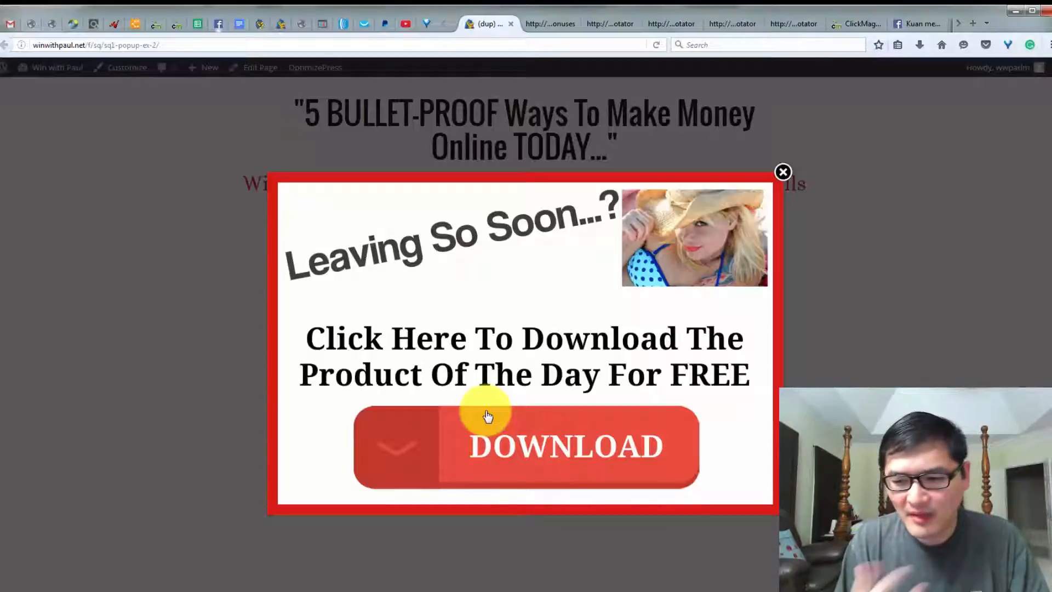
Step: Dismiss the Leaving So Soon popup and follow its DOWNLOAD offer to the ex-sq-1st-var1 page
{"action": "left_click", "coordinate": [782, 172]}
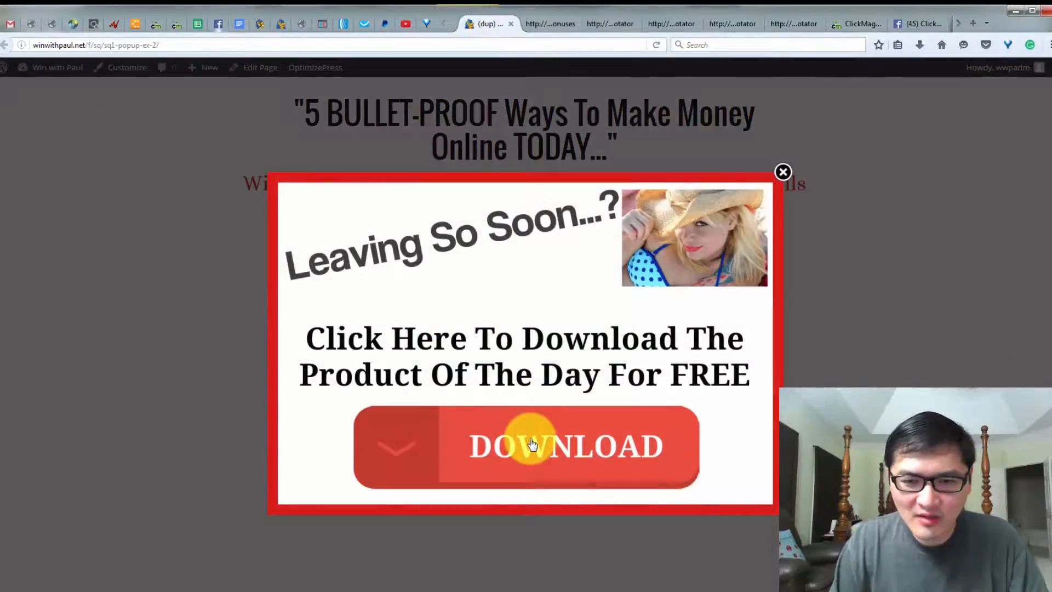
{"action": "left_click", "coordinate": [531, 444]}
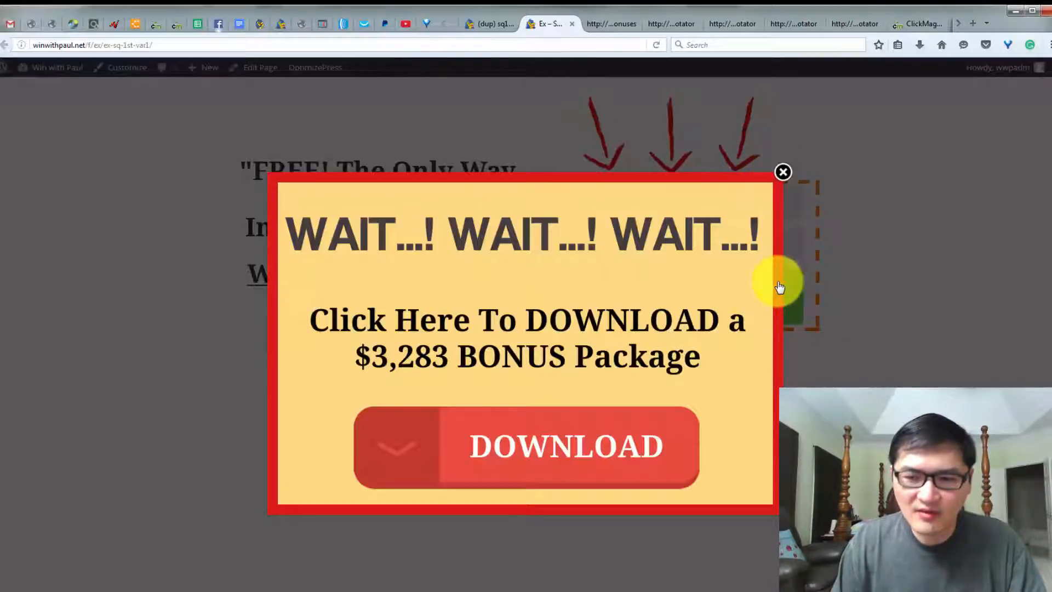
Step: Return to the LiveEditor tab for the '(dup) sq1 - popup exit' page
{"action": "left_click", "coordinate": [279, 24]}
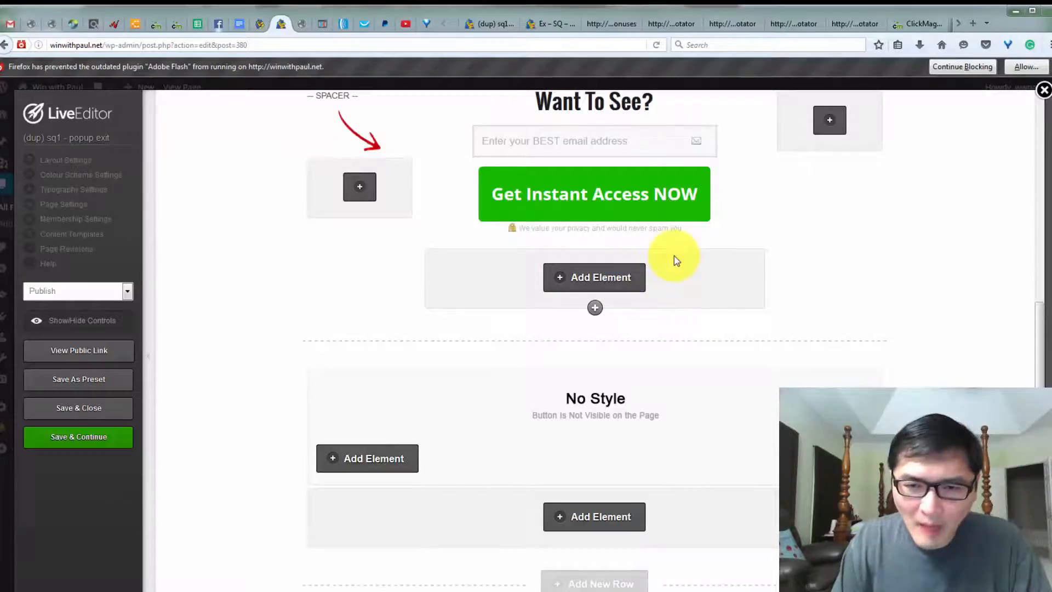
{"action": "mouse_move", "coordinate": [595, 444]}
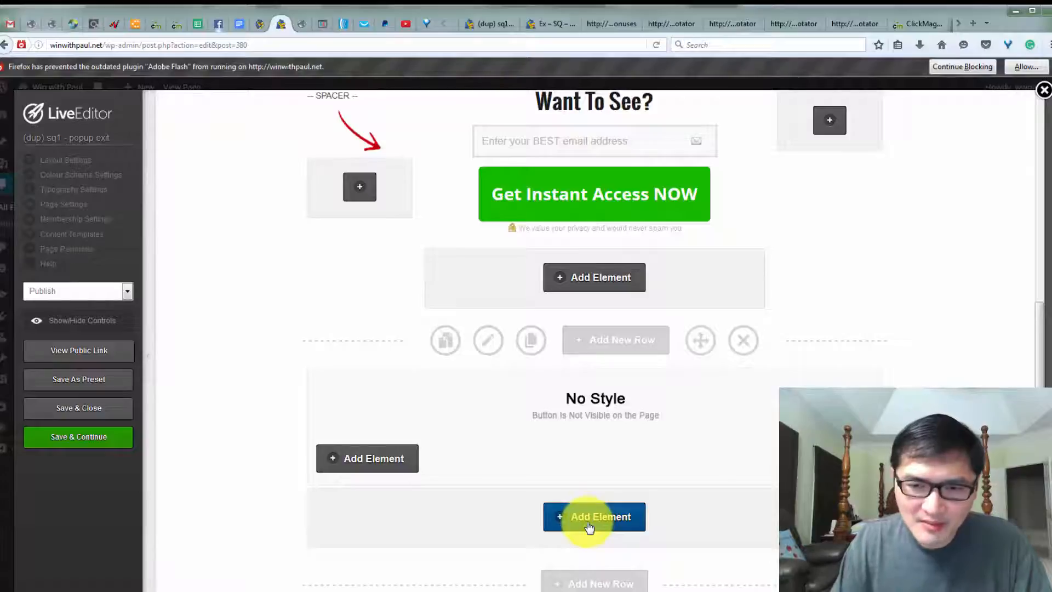
Step: Add an OverlayOptimizer element with the No Style trigger to the lower empty row
{"action": "left_click", "coordinate": [589, 519]}
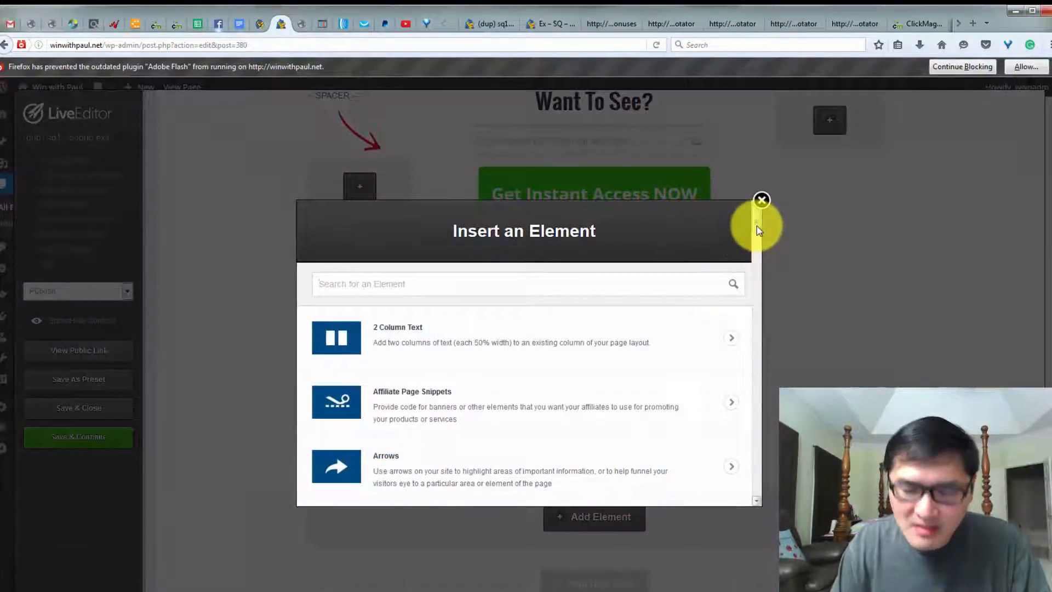
{"action": "mouse_move", "coordinate": [756, 228]}
{"action": "left_mouse_down"}
{"action": "mouse_move", "coordinate": [757, 465]}
{"action": "mouse_move", "coordinate": [756, 412]}
{"action": "left_mouse_up"}
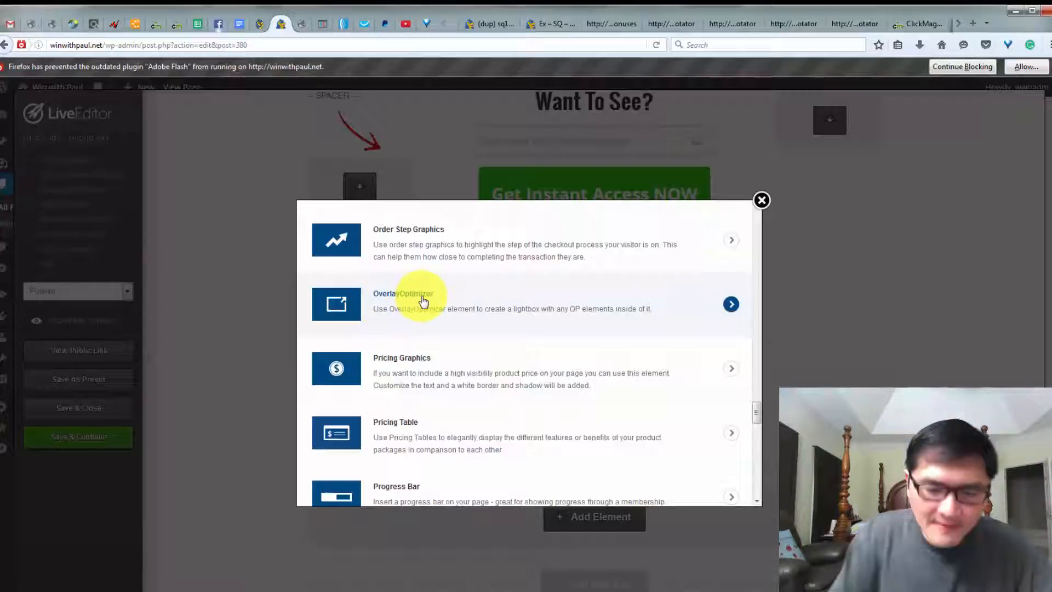
{"action": "left_click", "coordinate": [730, 305]}
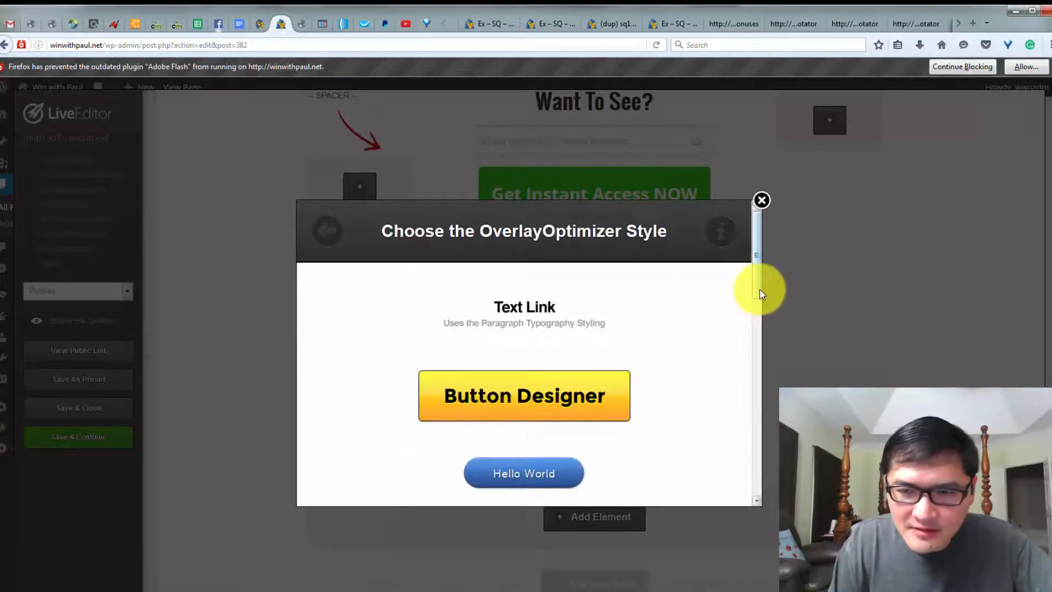
{"action": "left_click_drag", "start_coordinate": [760, 290], "coordinate": [751, 469]}
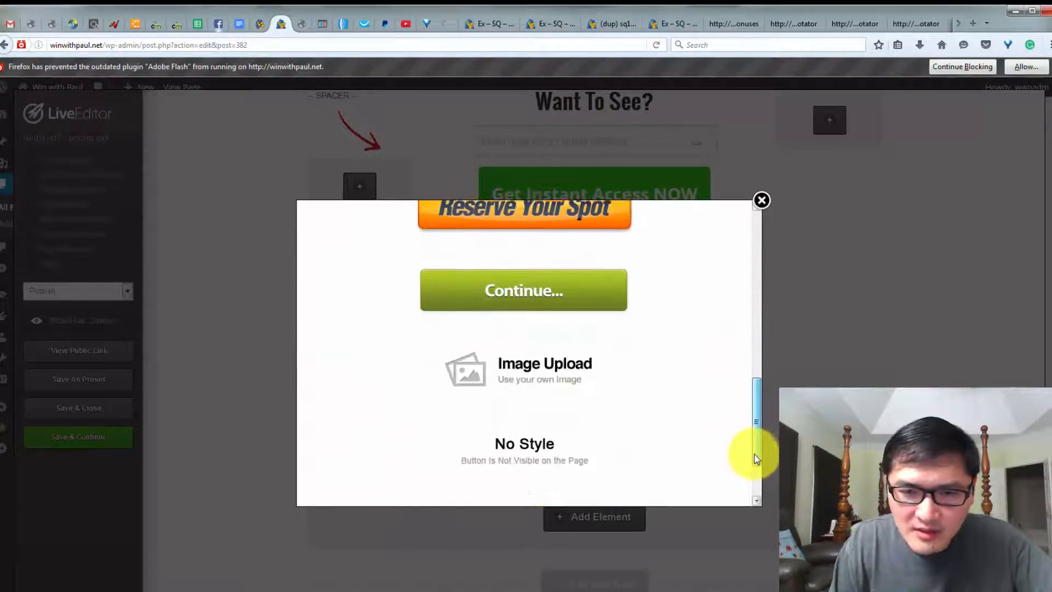
{"action": "left_click", "coordinate": [542, 394]}
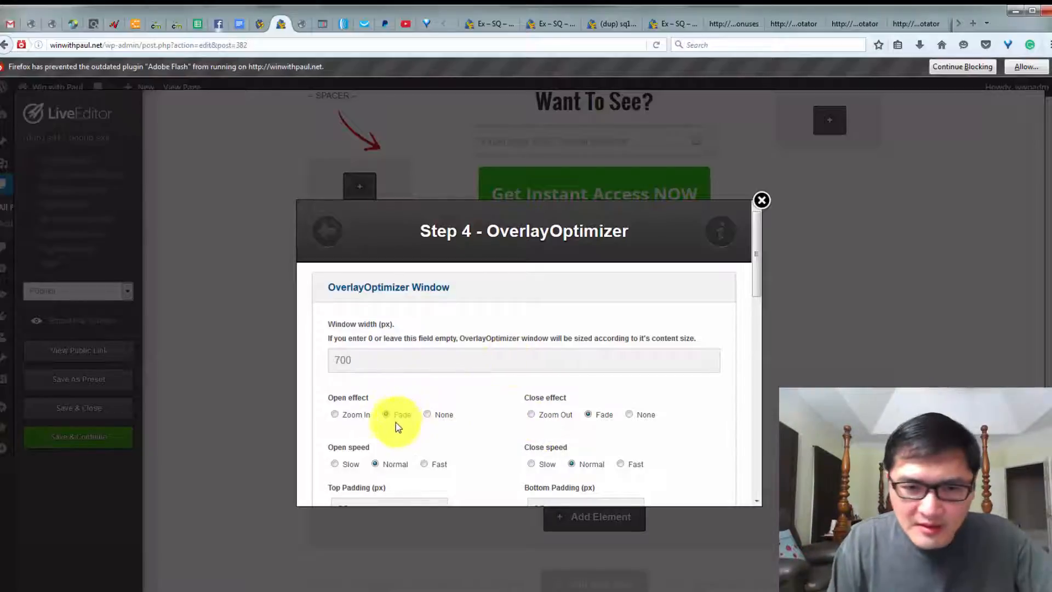
{"action": "scroll", "coordinate": [442, 433], "scroll_direction": "down", "scroll_amount": 3}
{"action": "scroll", "coordinate": [442, 432], "scroll_direction": "down", "scroll_amount": 2}
{"action": "scroll", "coordinate": [441, 433], "scroll_direction": "down", "scroll_amount": 2}
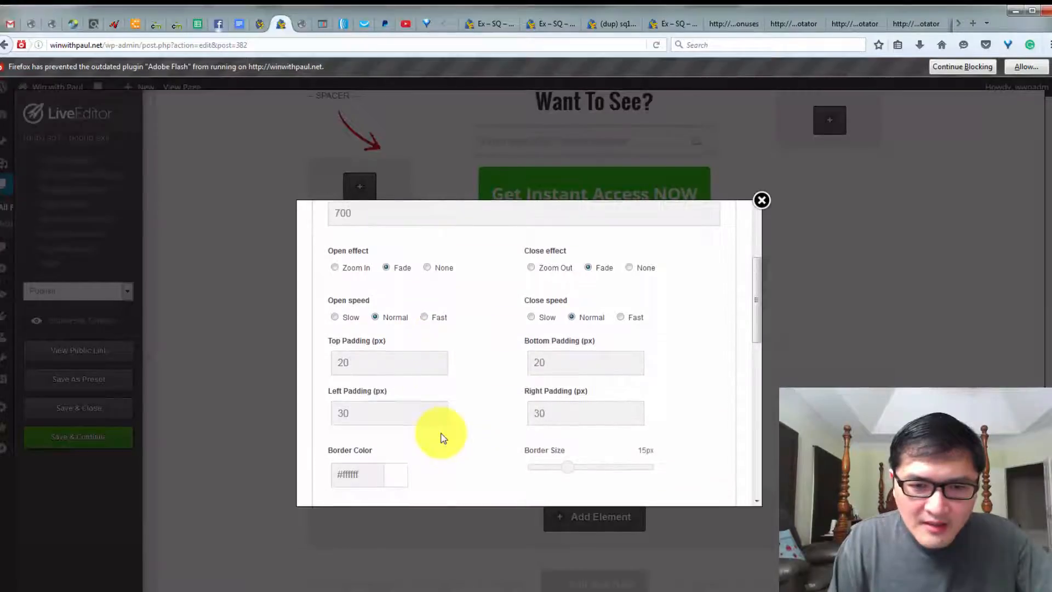
{"action": "scroll", "coordinate": [441, 433], "scroll_direction": "down", "scroll_amount": 2}
{"action": "scroll", "coordinate": [441, 433], "scroll_direction": "down", "scroll_amount": 2}
{"action": "scroll", "coordinate": [441, 433], "scroll_direction": "down", "scroll_amount": 2}
{"action": "scroll", "coordinate": [442, 435], "scroll_direction": "down", "scroll_amount": 1}
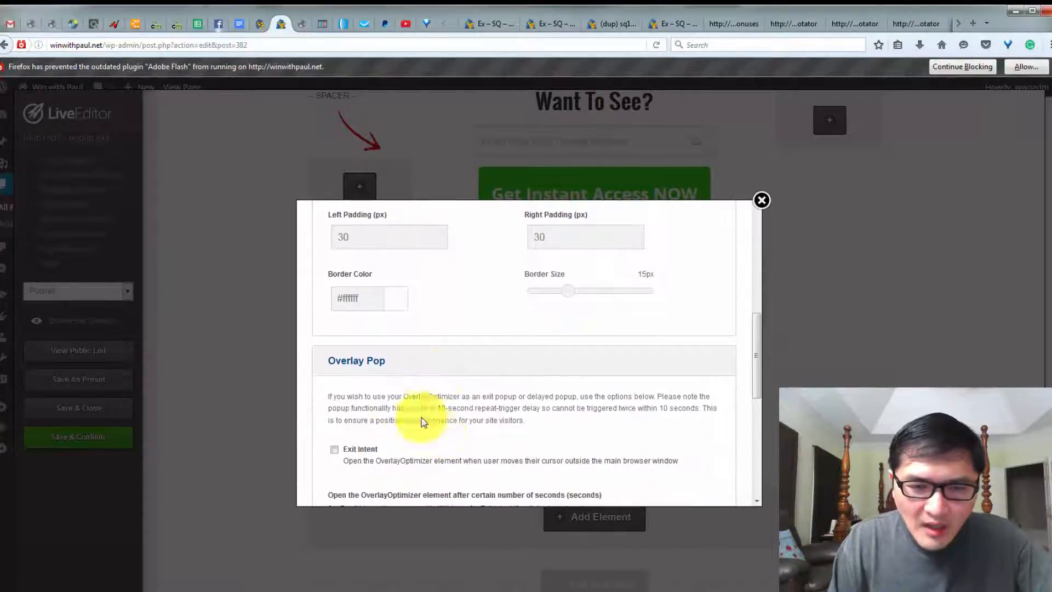
{"action": "scroll", "coordinate": [430, 440], "scroll_direction": "down", "scroll_amount": 2}
{"action": "scroll", "coordinate": [431, 439], "scroll_direction": "down", "scroll_amount": 1}
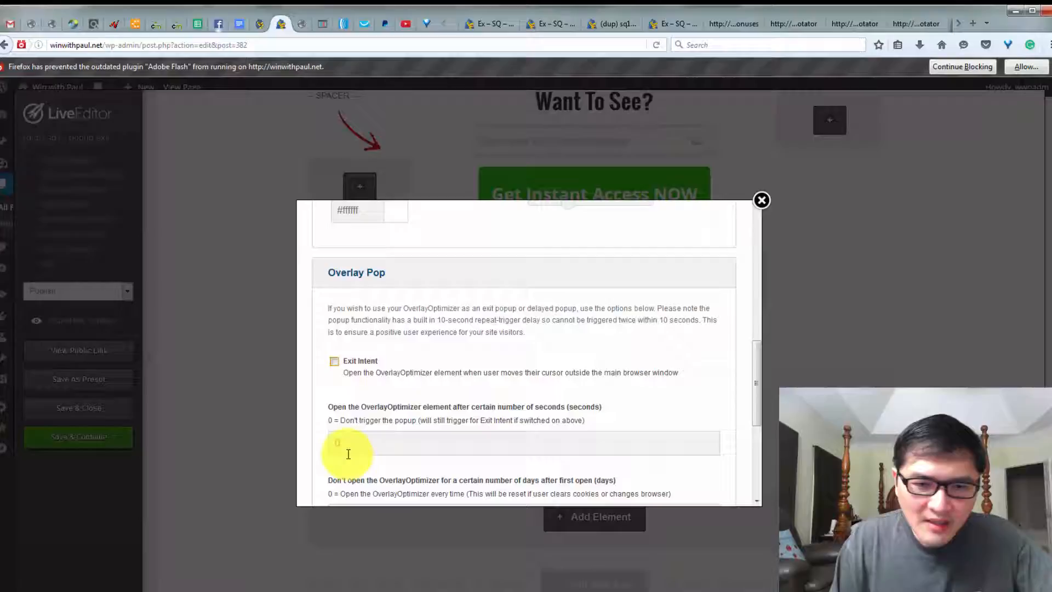
Step: Enable the Exit Intent trigger with a 0-second delay and insert the overlay into the page
{"action": "double_click", "coordinate": [345, 442]}
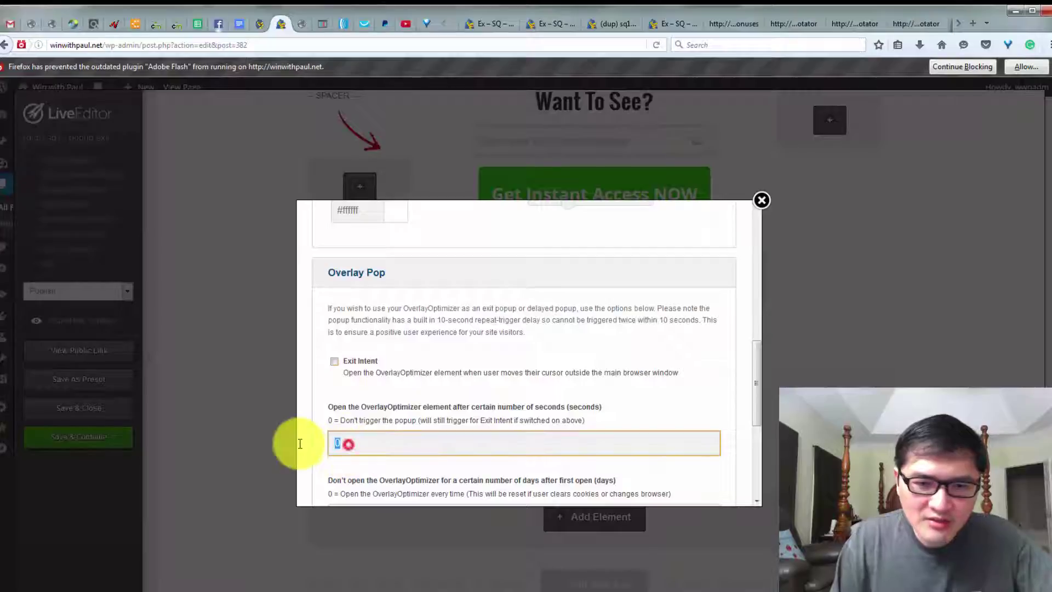
{"action": "left_click", "coordinate": [333, 362]}
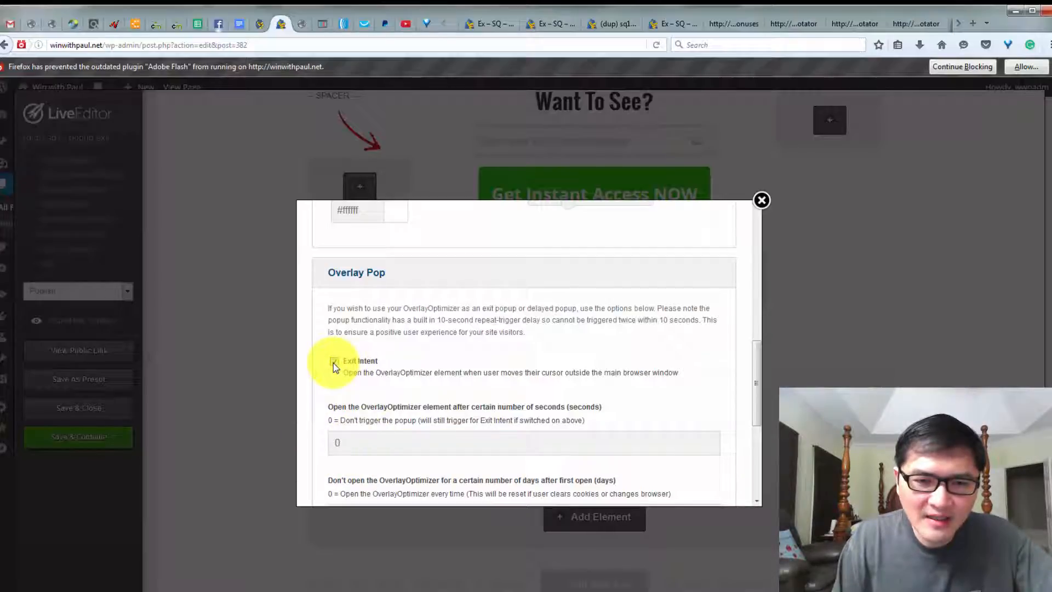
{"action": "left_click", "coordinate": [349, 443]}
{"action": "double_click", "coordinate": [337, 443]}
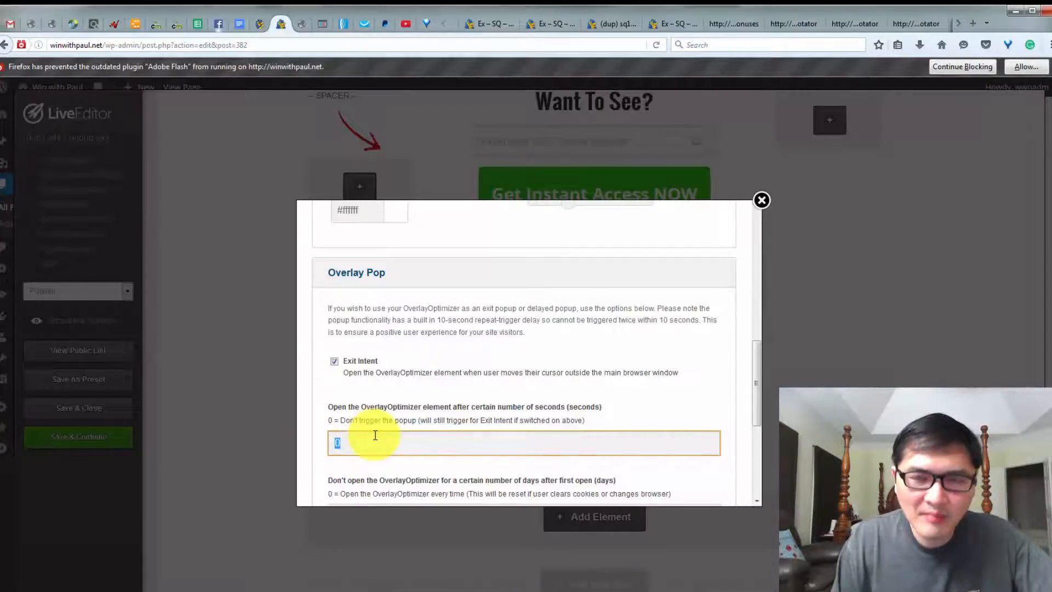
{"action": "scroll", "coordinate": [374, 435], "scroll_direction": "down", "scroll_amount": 3}
{"action": "scroll", "coordinate": [361, 420], "scroll_direction": "down", "scroll_amount": 2}
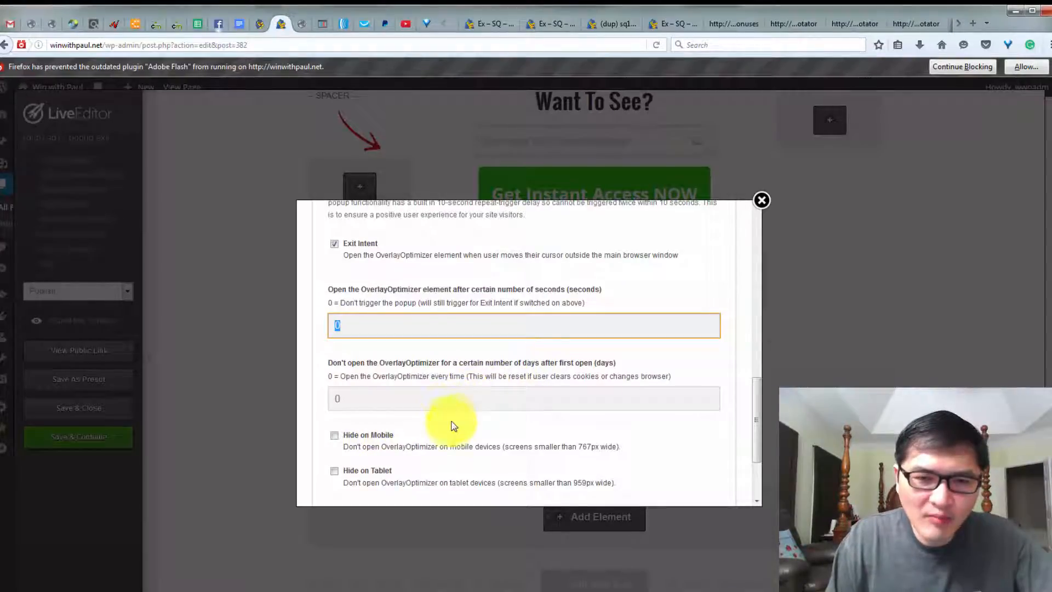
{"action": "scroll", "coordinate": [428, 458], "scroll_direction": "down", "scroll_amount": 3}
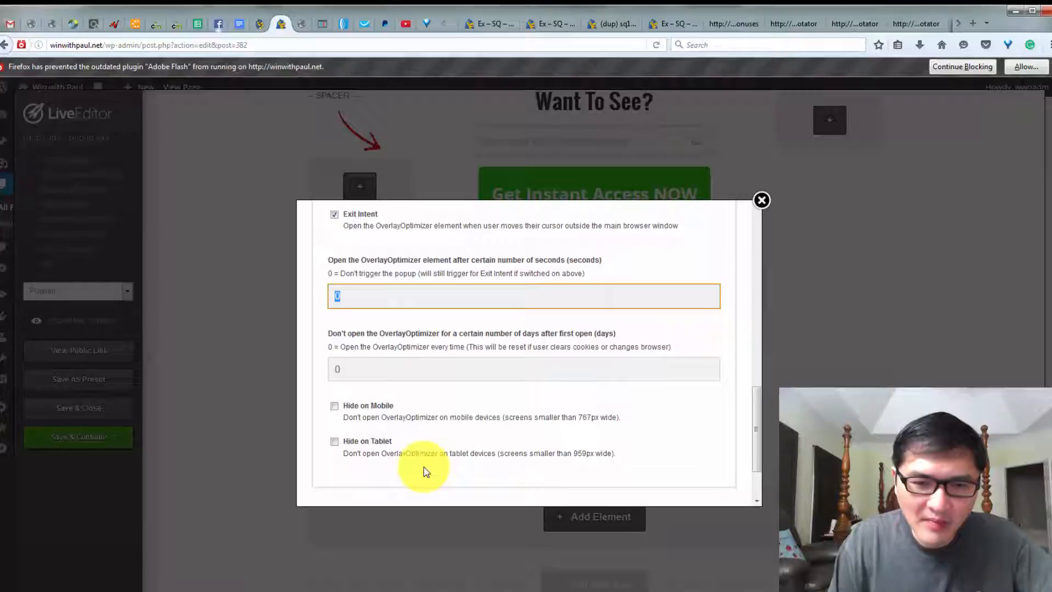
{"action": "scroll", "coordinate": [400, 457], "scroll_direction": "down", "scroll_amount": 2}
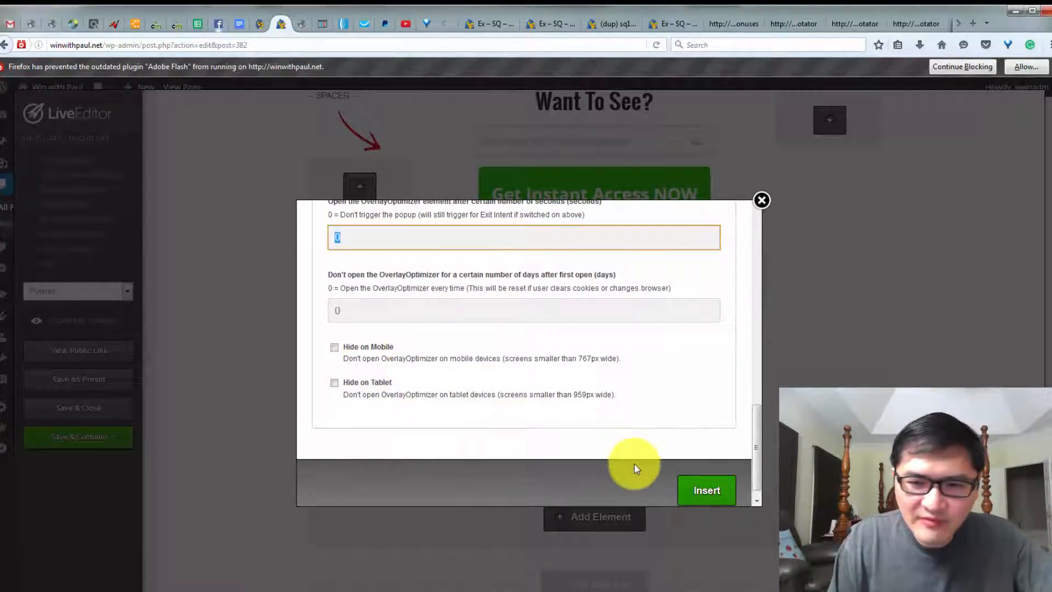
{"action": "left_click", "coordinate": [703, 493]}
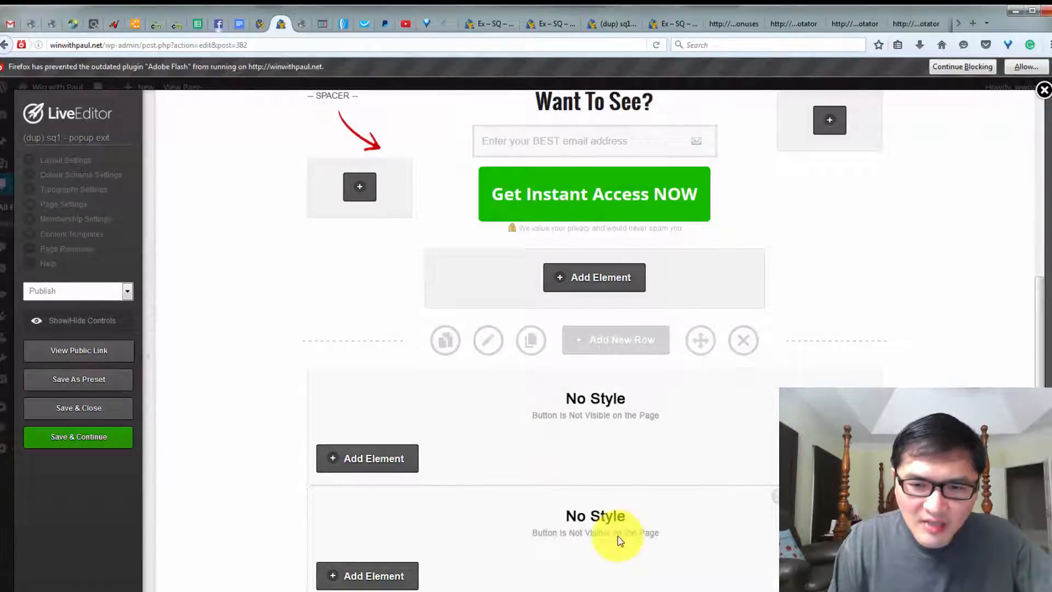
{"action": "mouse_move", "coordinate": [542, 423]}
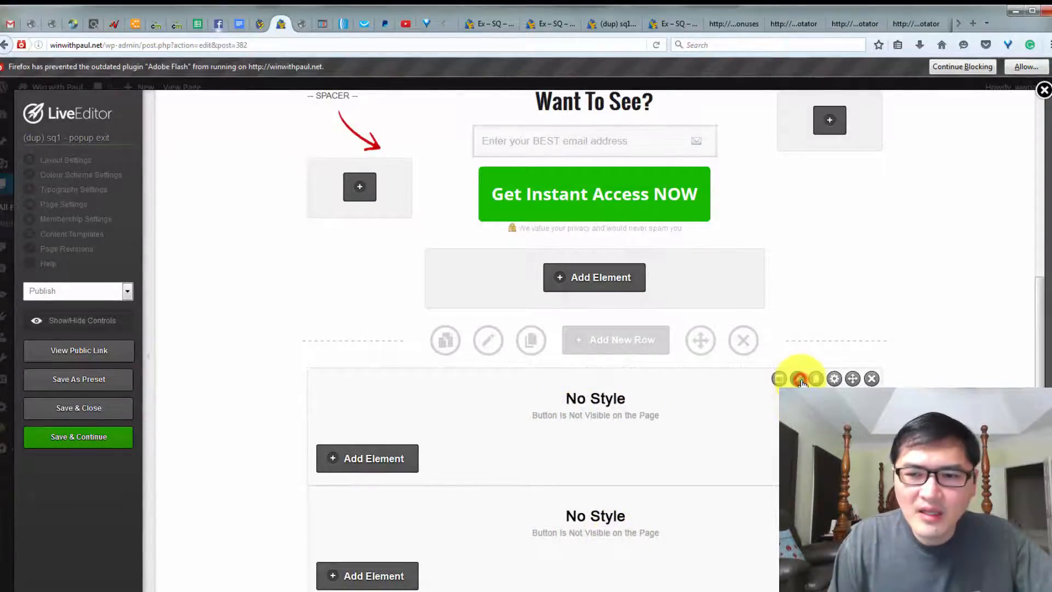
Step: Review the overlay's Leaving So Soon popup image settings without changing them
{"action": "left_click", "coordinate": [788, 378]}
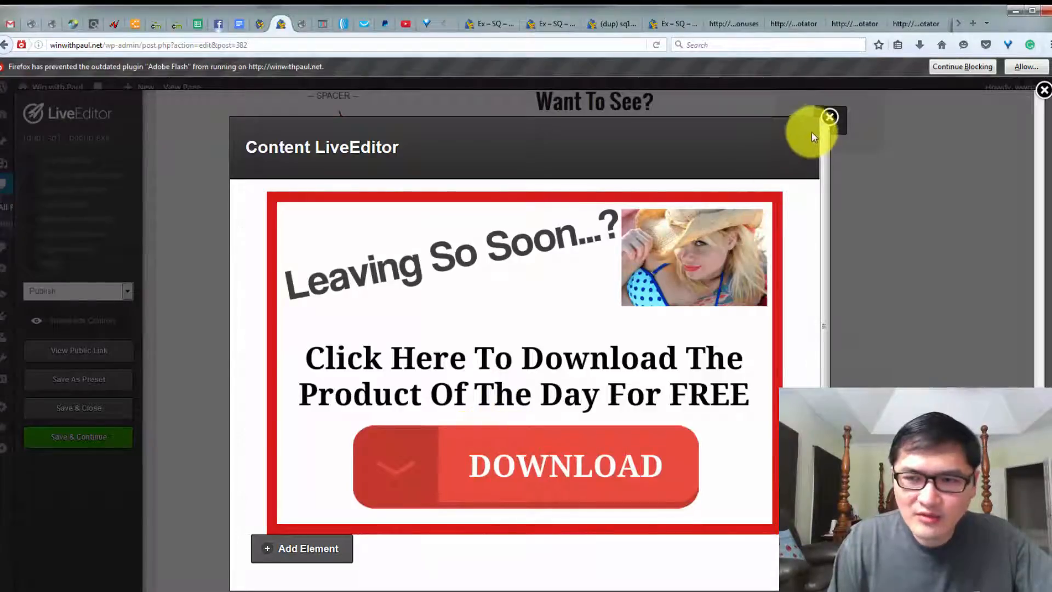
{"action": "left_click", "coordinate": [829, 117]}
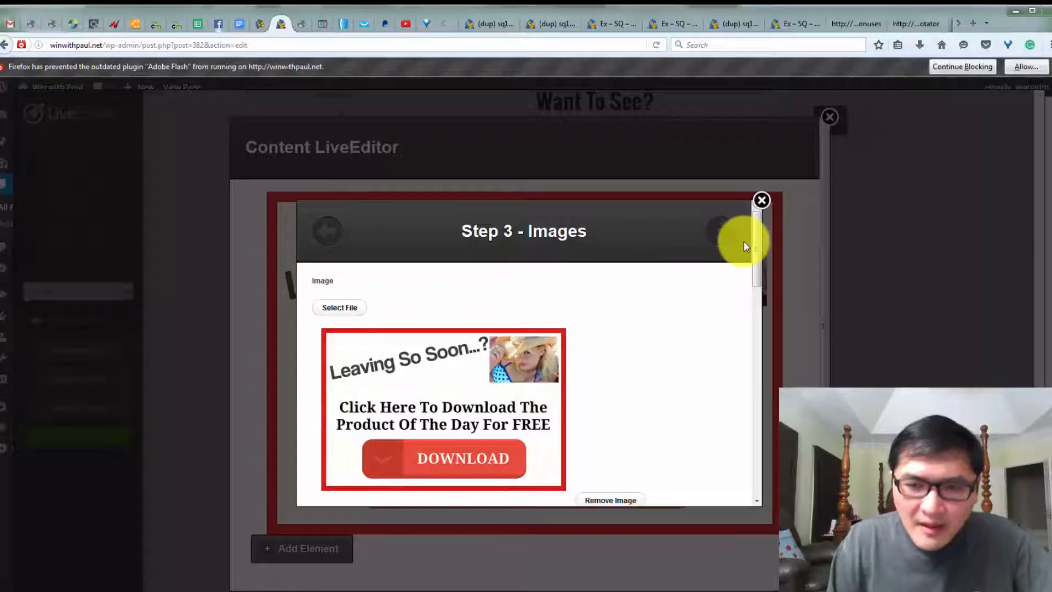
{"action": "left_click", "coordinate": [761, 200]}
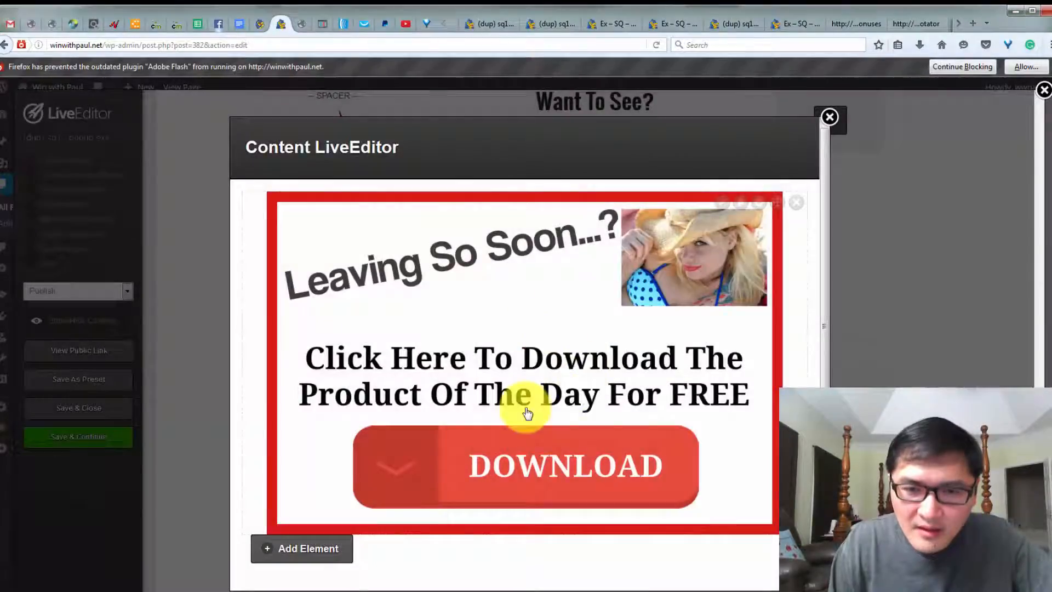
Step: Cancel removing the popup image element and reopen its Step 3 image settings
{"action": "left_click", "coordinate": [795, 202]}
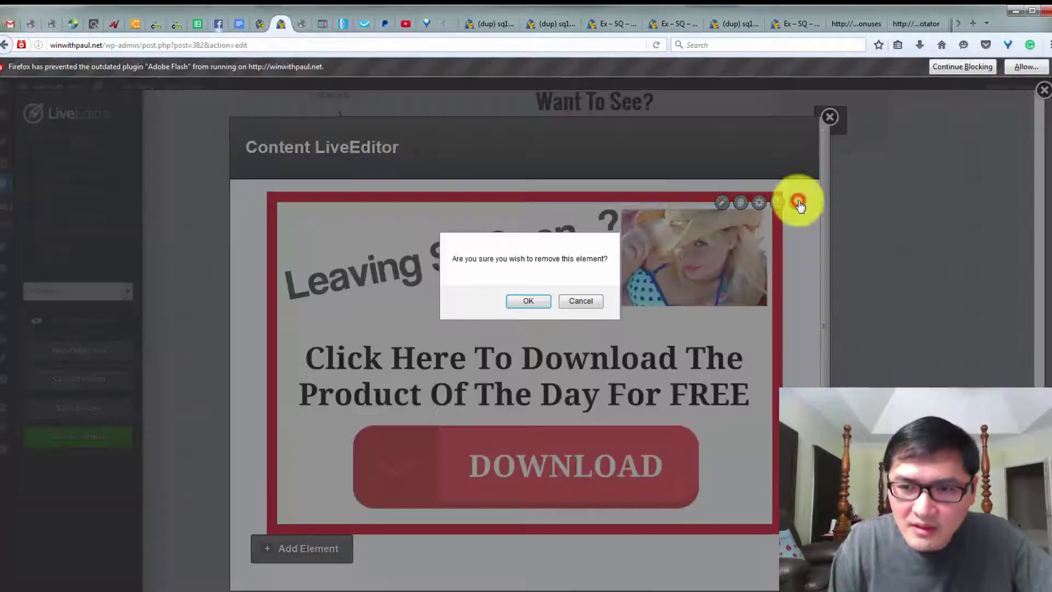
{"action": "left_click", "coordinate": [581, 301]}
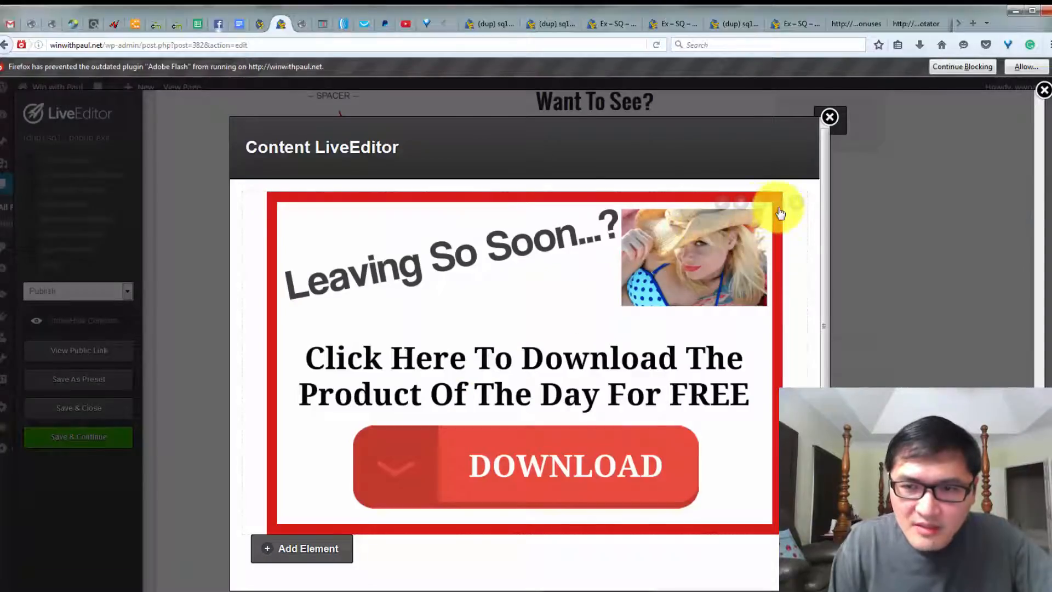
{"action": "left_click", "coordinate": [723, 205]}
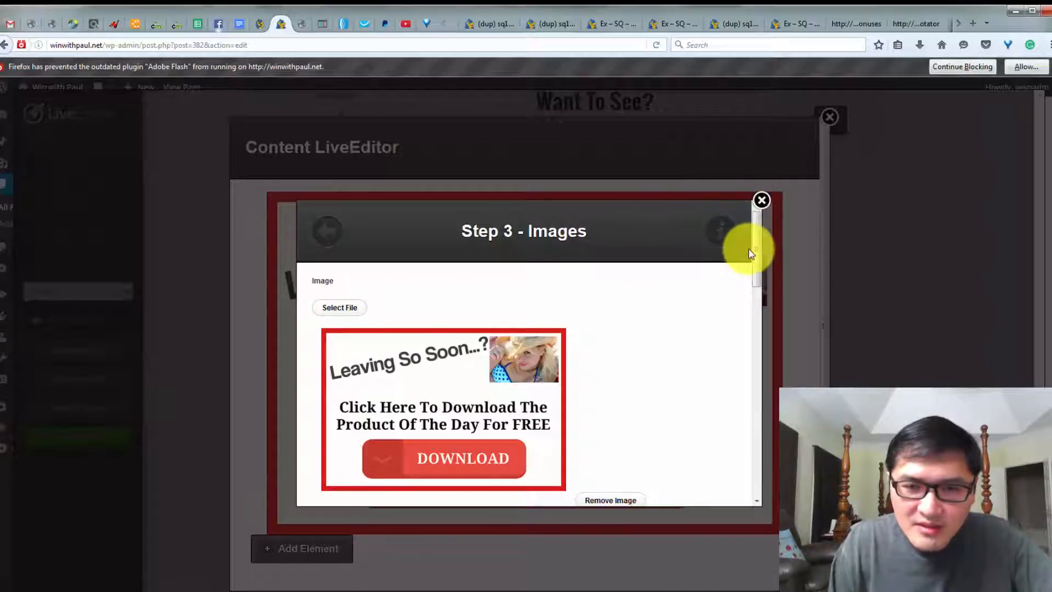
Step: Browse the Images element styles via an 'image' search without adding one, then switch to the live sq1 page
{"action": "left_click", "coordinate": [762, 199]}
{"action": "left_click", "coordinate": [301, 548]}
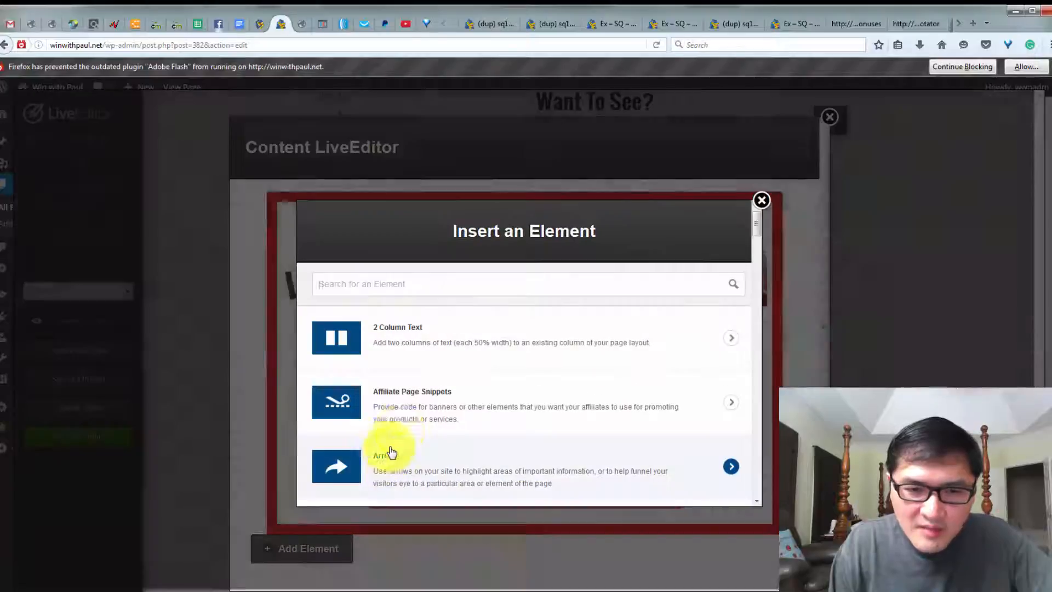
{"action": "left_click", "coordinate": [415, 284]}
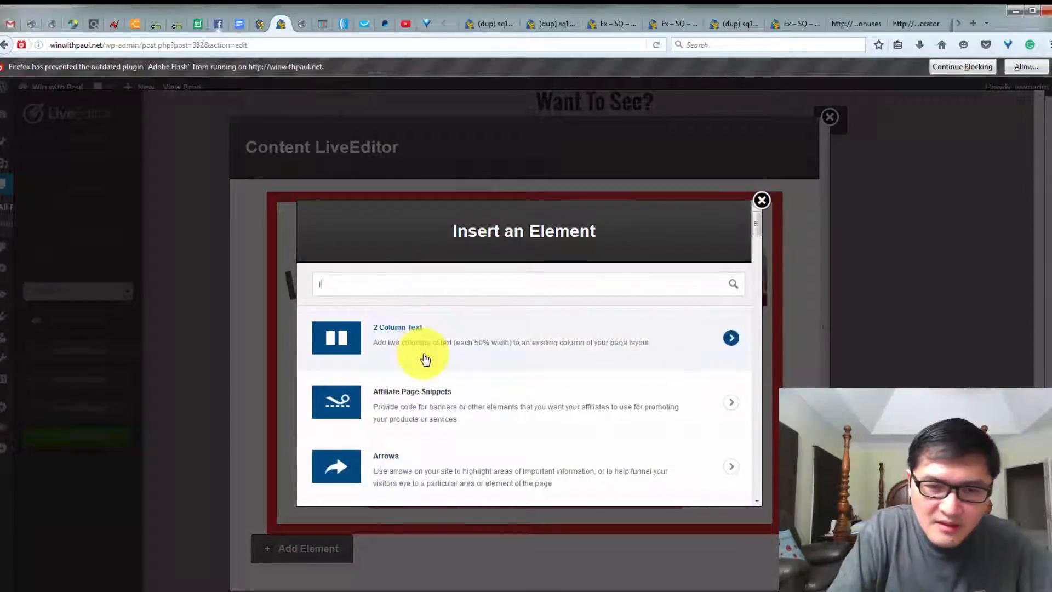
{"action": "type", "text": "image"}
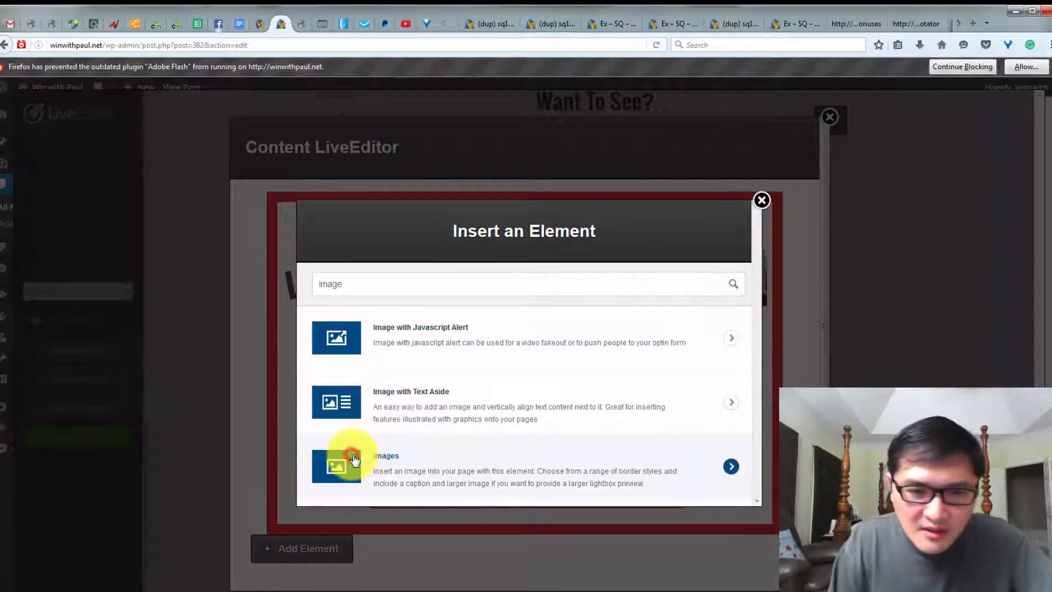
{"action": "left_click", "coordinate": [353, 459]}
{"action": "scroll", "coordinate": [526, 442], "scroll_direction": "down", "scroll_amount": 3}
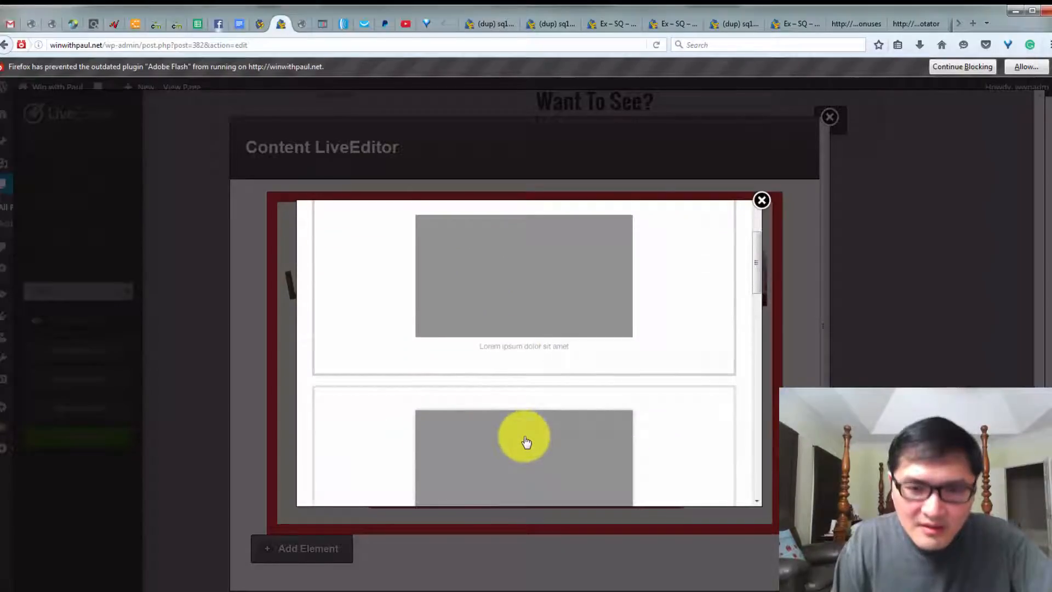
{"action": "scroll", "coordinate": [526, 443], "scroll_direction": "down", "scroll_amount": 2}
{"action": "scroll", "coordinate": [575, 445], "scroll_direction": "up", "scroll_amount": 5}
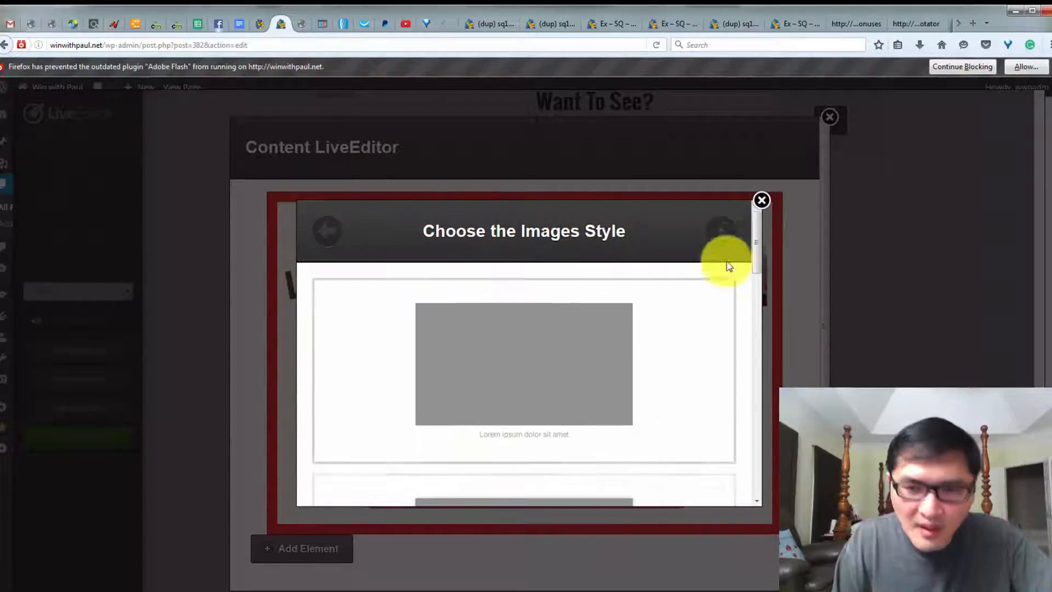
{"action": "left_click", "coordinate": [762, 199]}
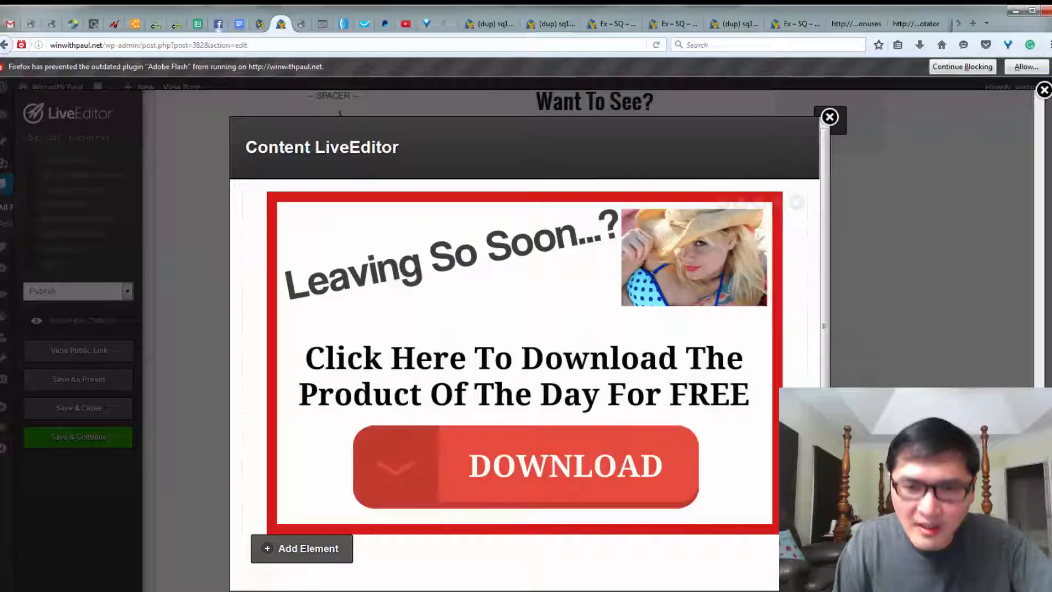
{"action": "left_click", "coordinate": [485, 23]}
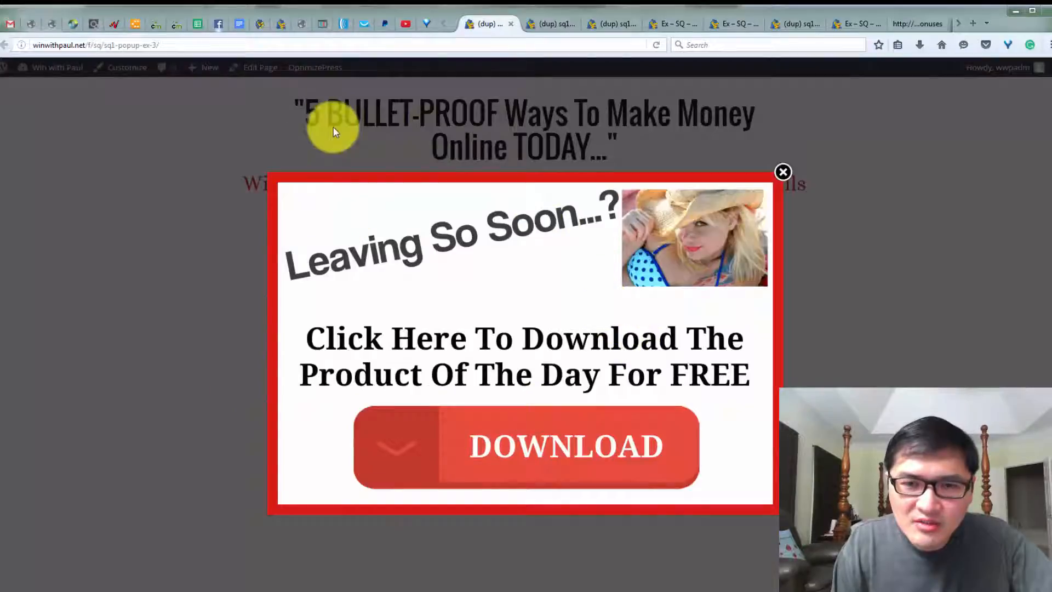
Step: View the ex-sq-1st-var1 WAIT bonus popup page, then return to the sq2 LiveEditor tab
{"action": "left_click", "coordinate": [277, 183]}
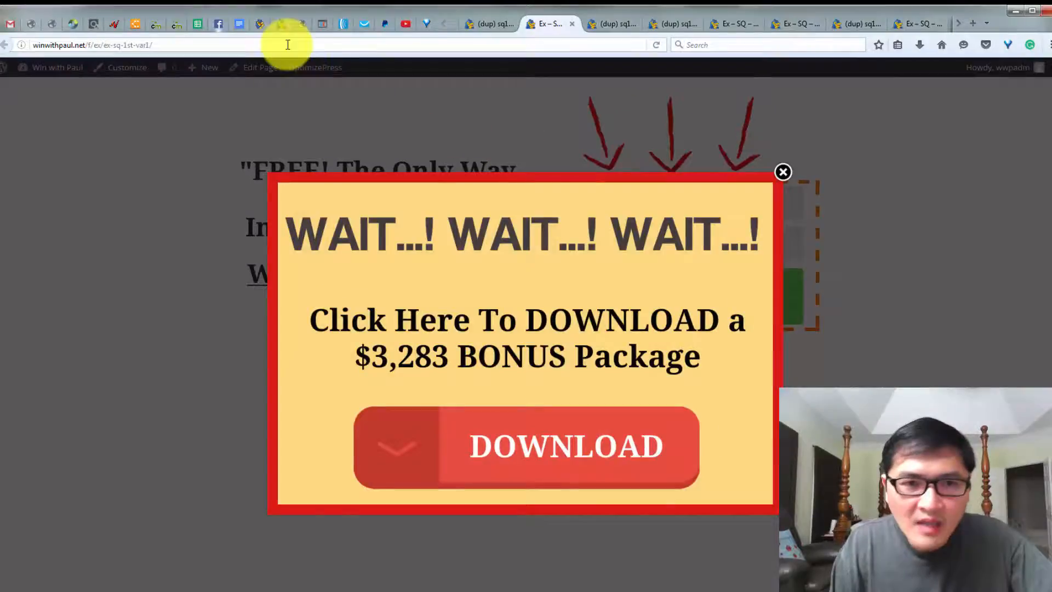
{"action": "left_click", "coordinate": [278, 25]}
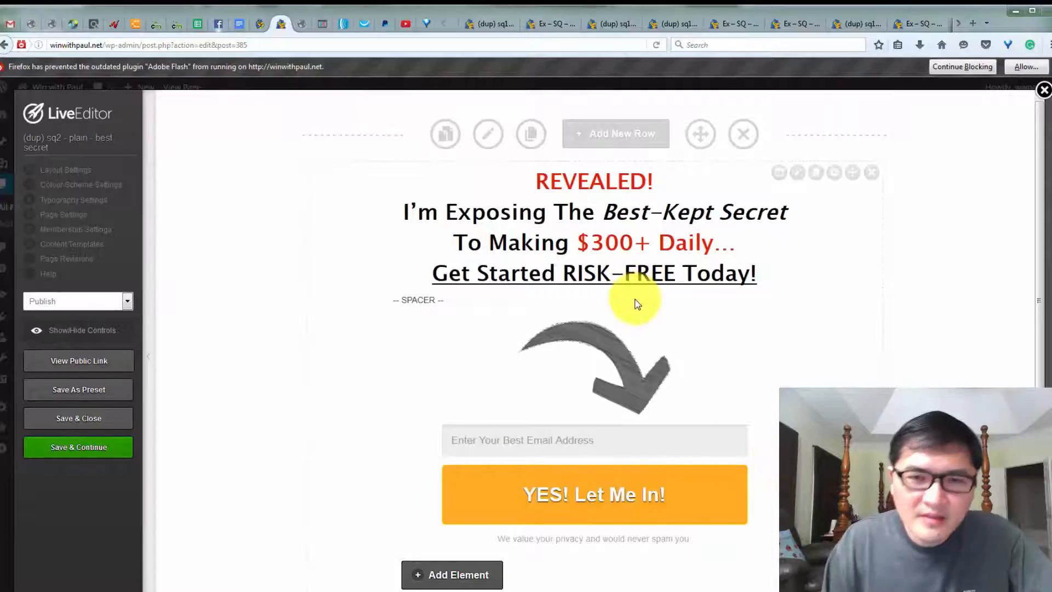
{"action": "mouse_move", "coordinate": [594, 246]}
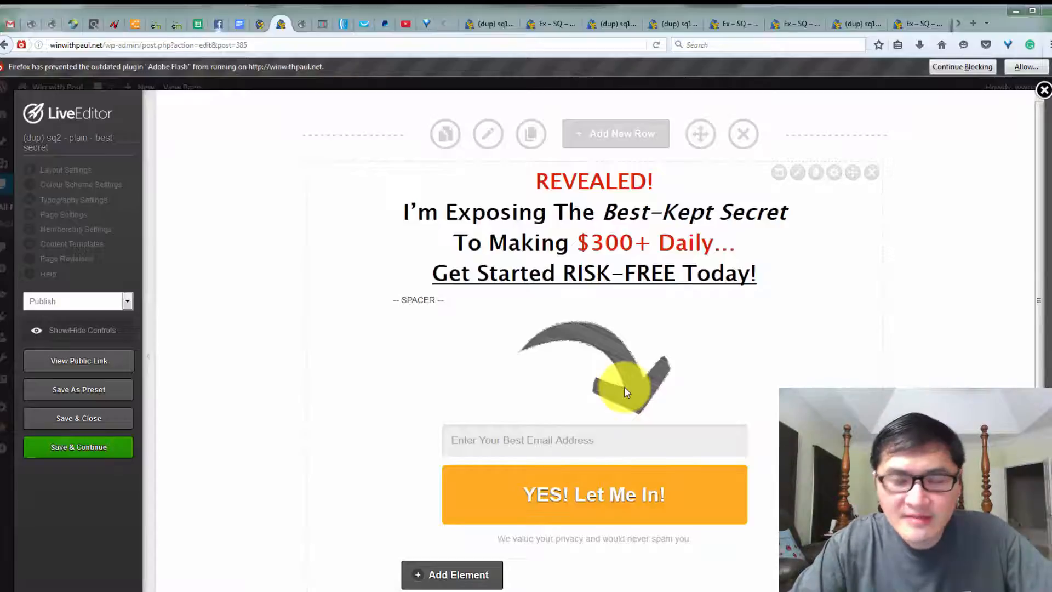
Step: View the public sq2 page and close its tab to trigger the WAIT exit popup
{"action": "left_click", "coordinate": [101, 362]}
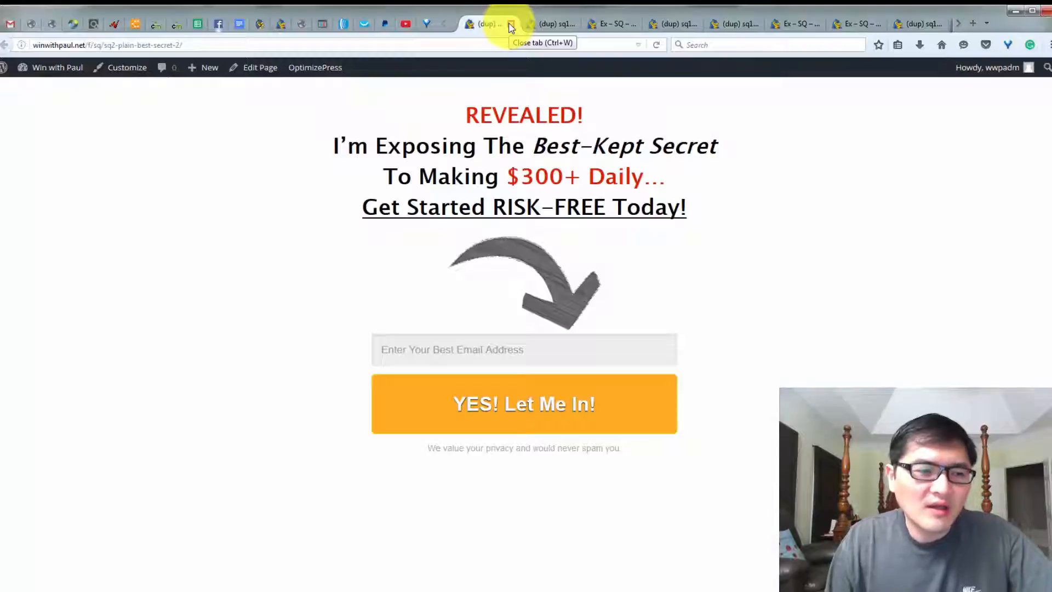
{"action": "left_click", "coordinate": [510, 25]}
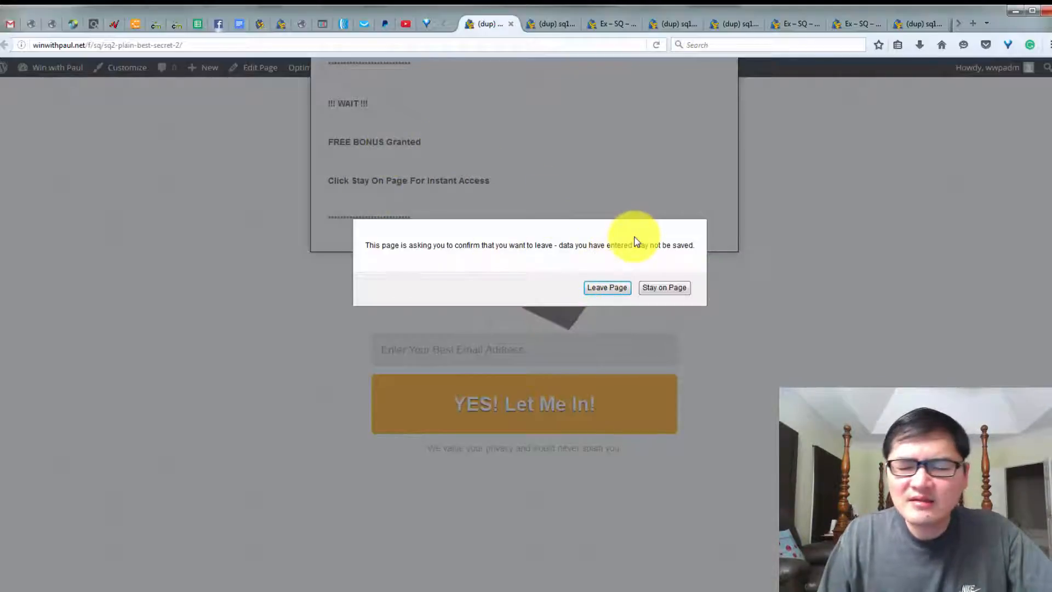
Step: Follow the exit redirect to the WAIT bonus page, dismiss its popup, and close that tab
{"action": "left_click", "coordinate": [666, 287]}
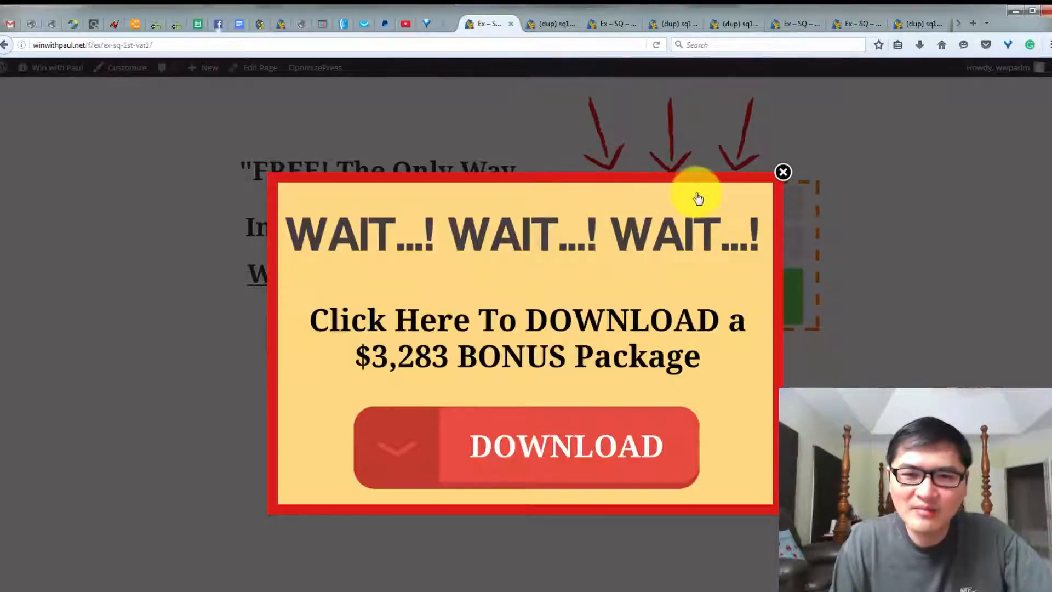
{"action": "left_click", "coordinate": [784, 173]}
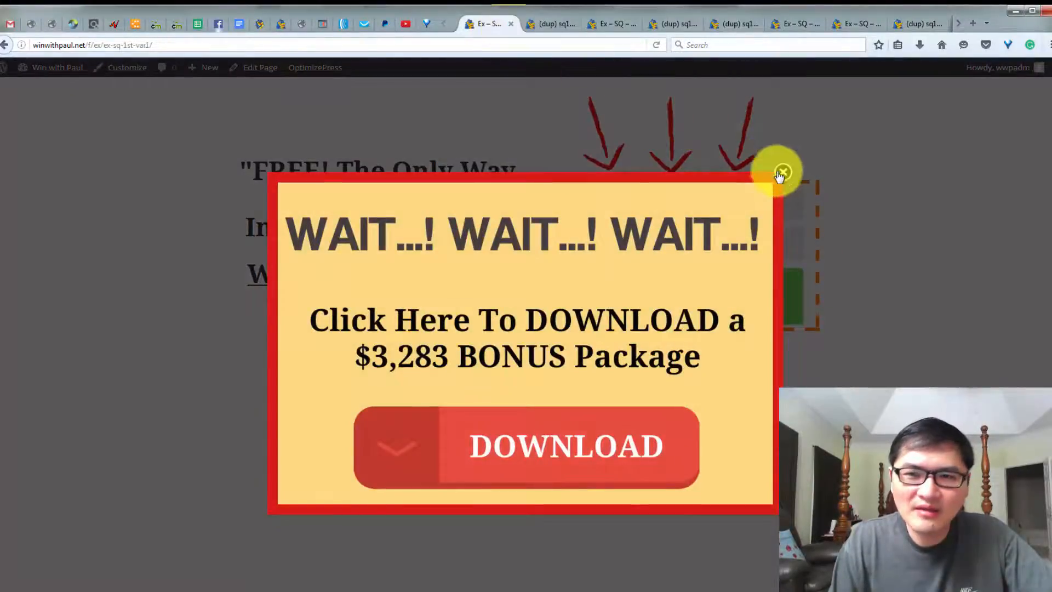
{"action": "left_click", "coordinate": [782, 171]}
{"action": "left_click", "coordinate": [509, 25]}
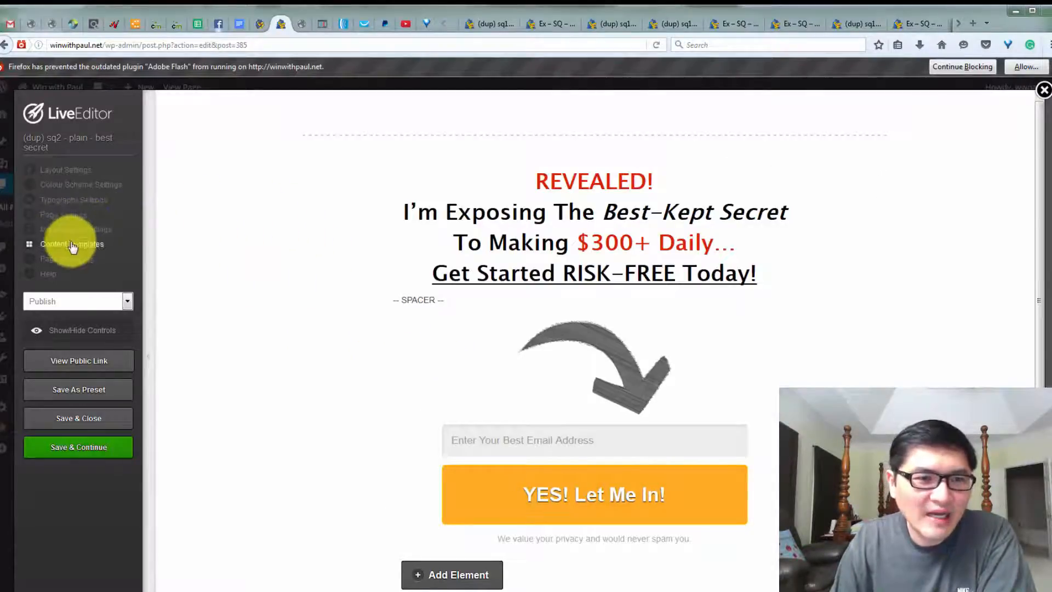
{"action": "left_click", "coordinate": [68, 215]}
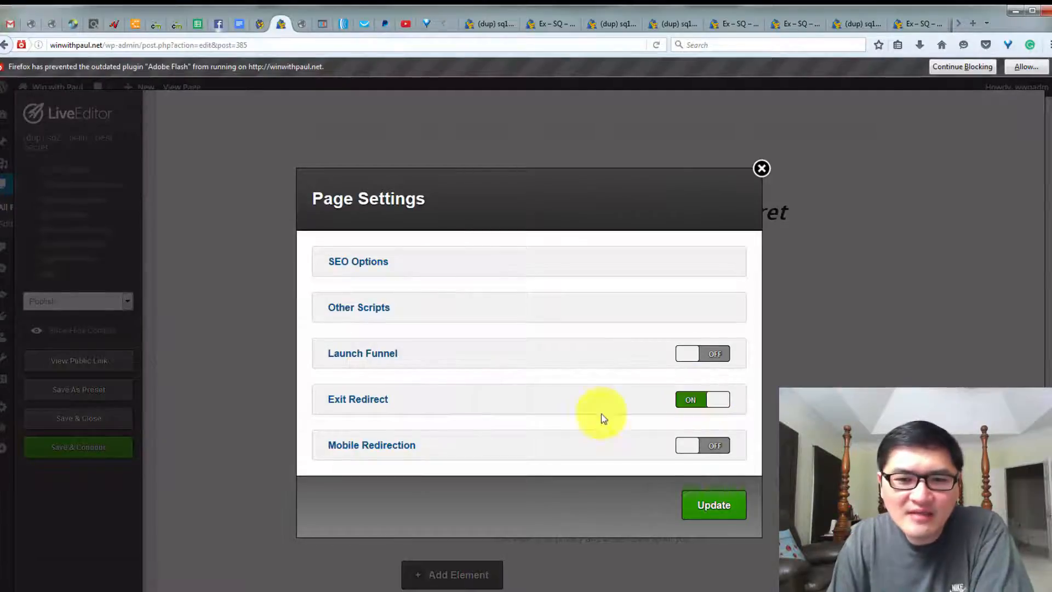
{"action": "left_click", "coordinate": [367, 404]}
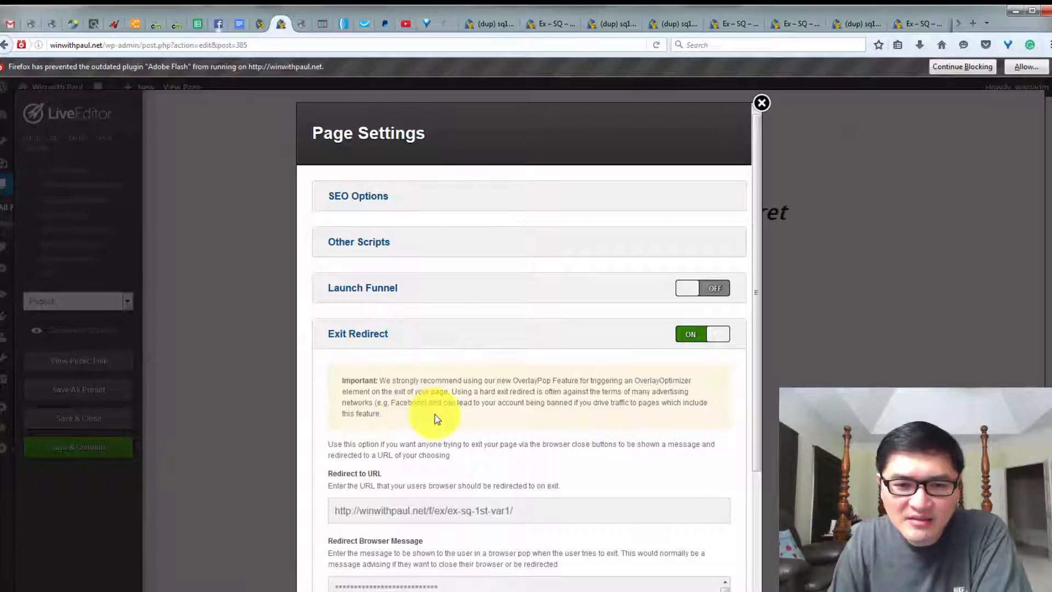
{"action": "scroll", "coordinate": [435, 410], "scroll_direction": "down", "scroll_amount": 1}
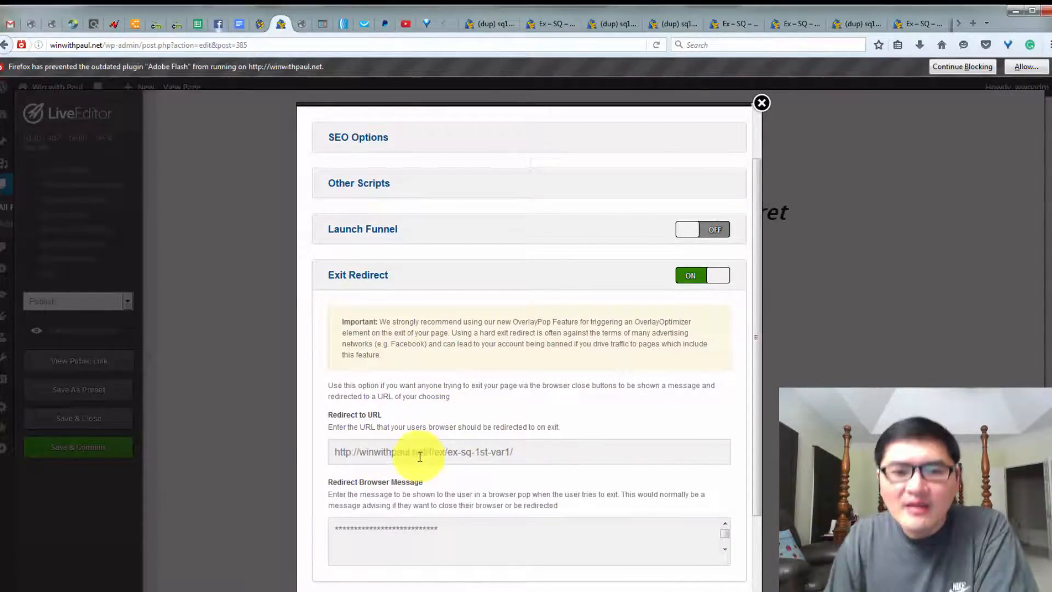
{"action": "left_click_drag", "start_coordinate": [525, 451], "coordinate": [323, 453]}
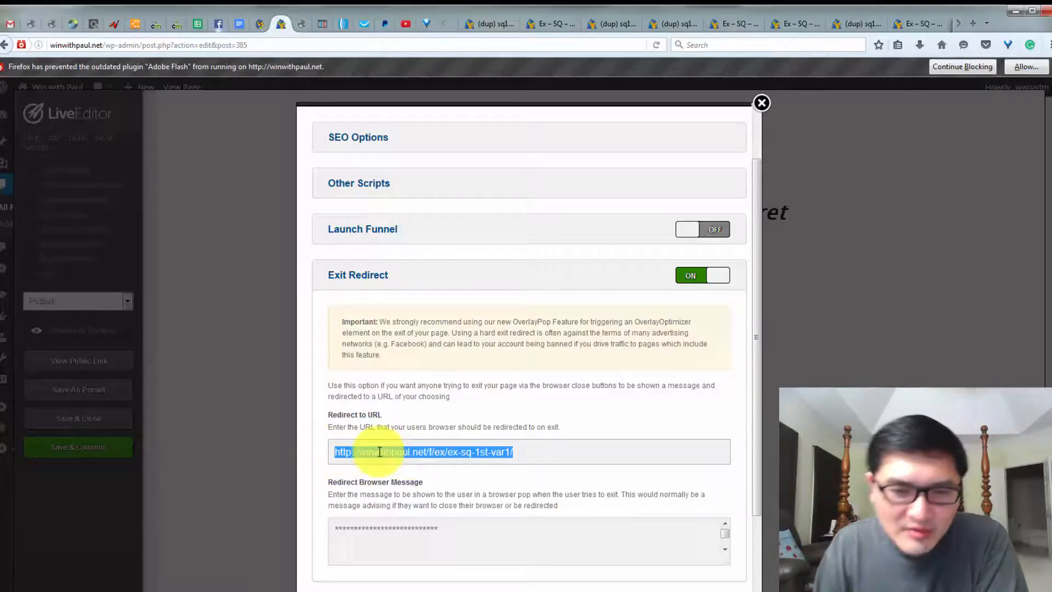
{"action": "scroll", "coordinate": [534, 449], "scroll_direction": "down", "scroll_amount": 1}
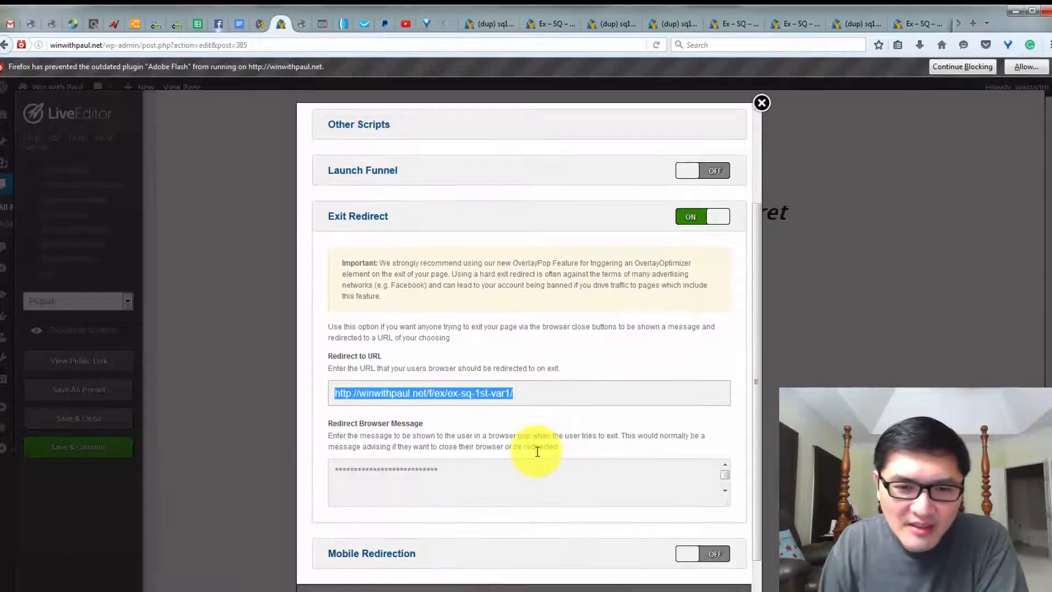
{"action": "scroll", "coordinate": [525, 448], "scroll_direction": "down", "scroll_amount": 2}
{"action": "scroll", "coordinate": [519, 443], "scroll_direction": "down", "scroll_amount": 1}
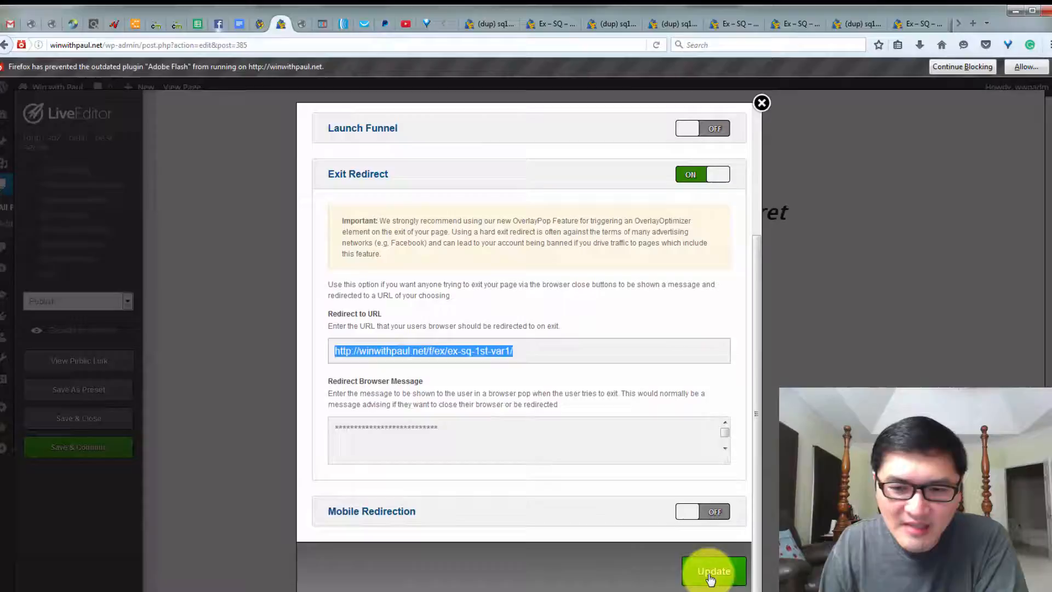
{"action": "left_click", "coordinate": [763, 104]}
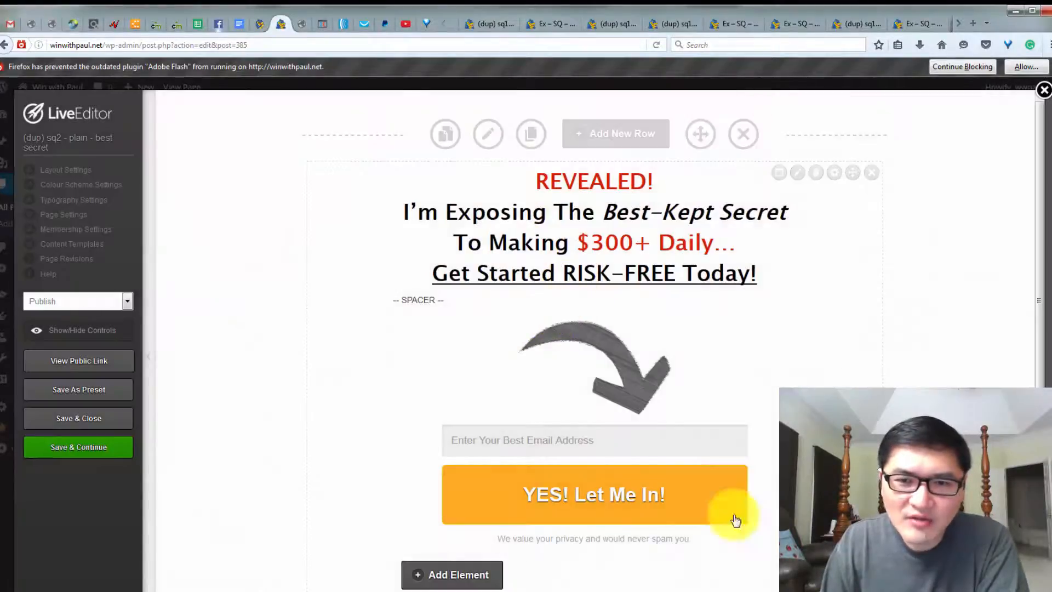
Step: Check that the exit popup image's Link URL points to the ex-sq-1st-var1 page
{"action": "key", "text": "ctrl+Tab"}
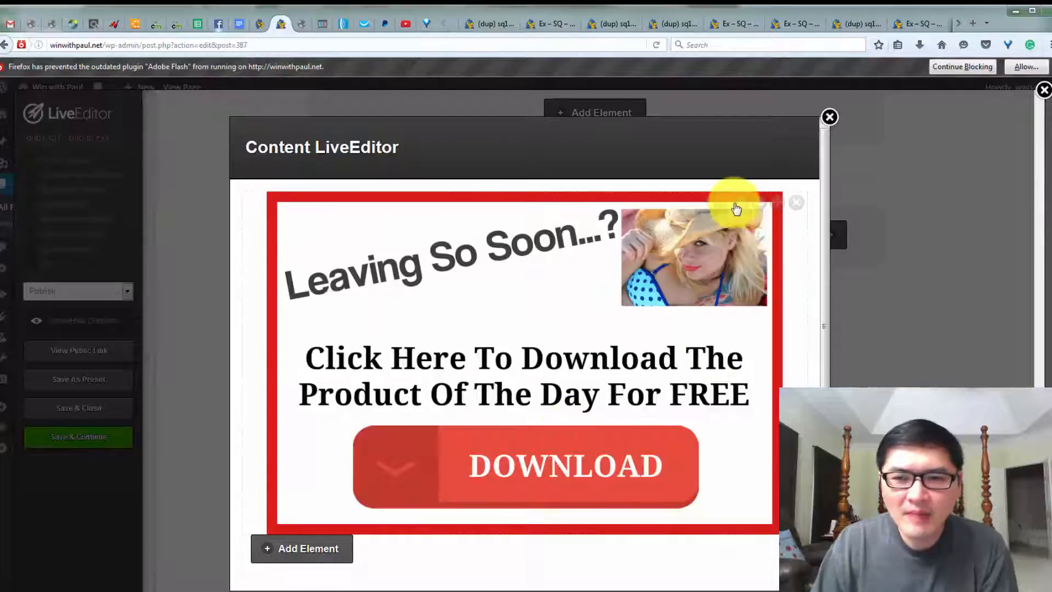
{"action": "mouse_move", "coordinate": [524, 362]}
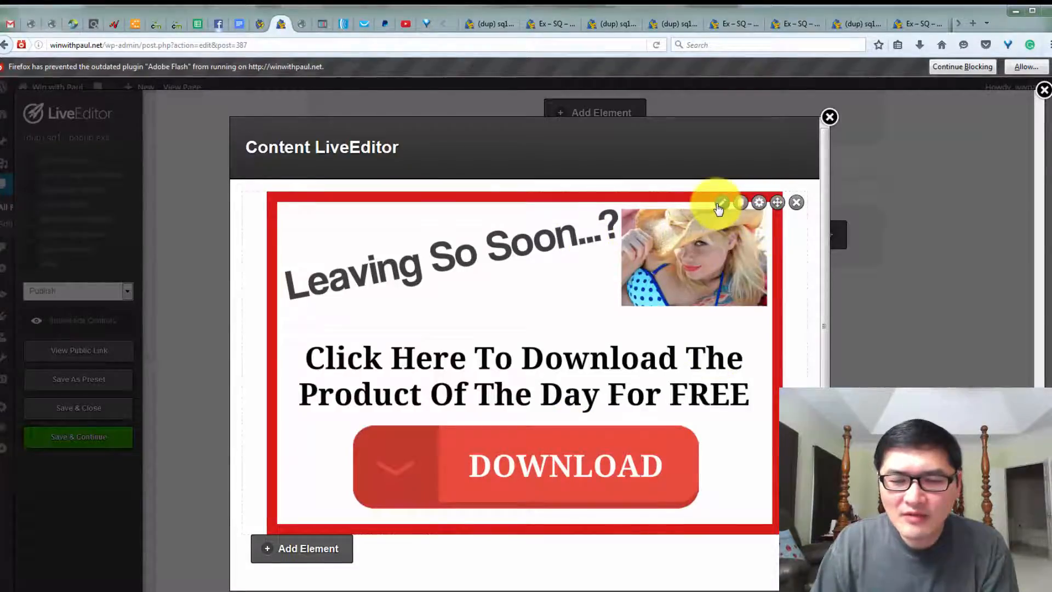
{"action": "left_click", "coordinate": [722, 203]}
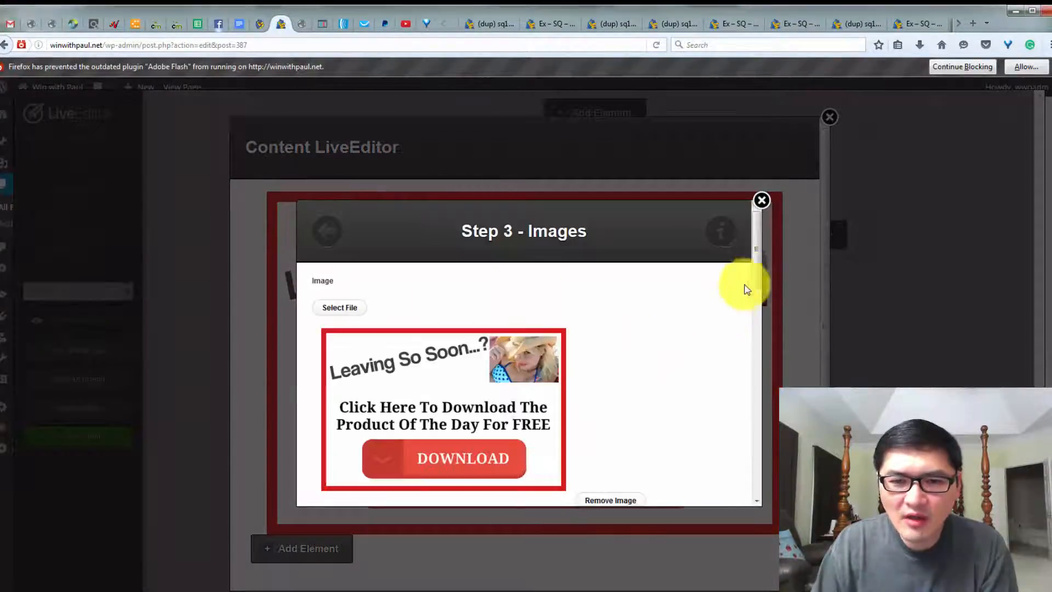
{"action": "left_click_drag", "start_coordinate": [757, 247], "coordinate": [756, 265]}
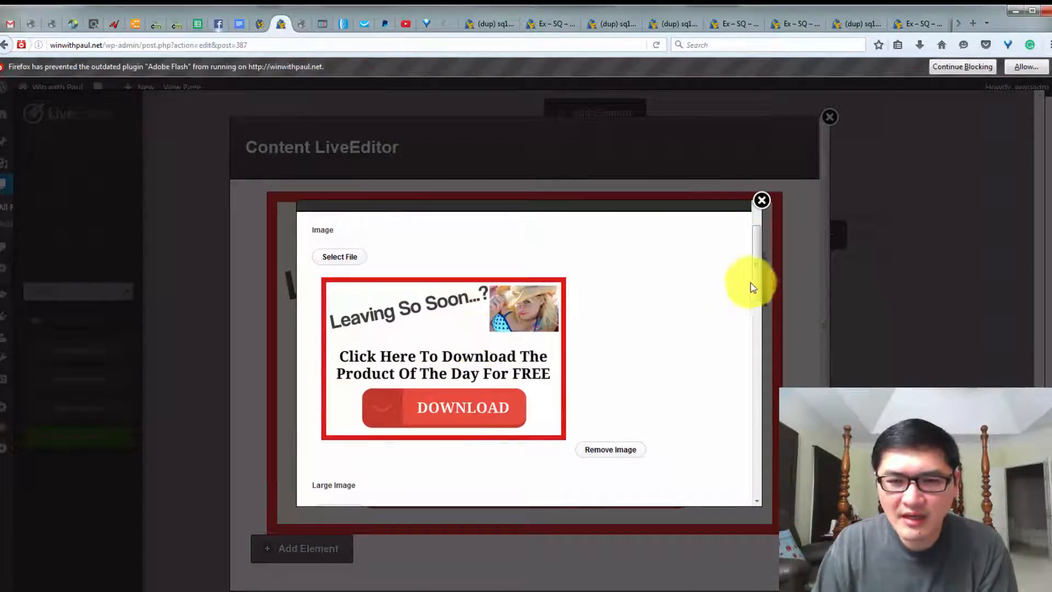
{"action": "left_click_drag", "start_coordinate": [756, 284], "coordinate": [754, 389]}
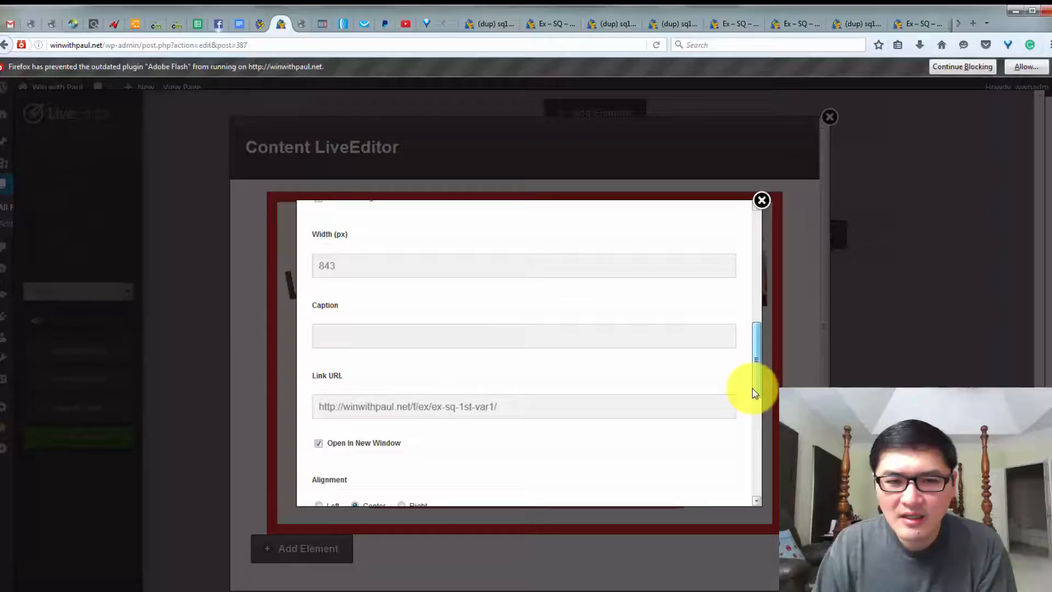
{"action": "left_click_drag", "start_coordinate": [511, 366], "coordinate": [312, 366]}
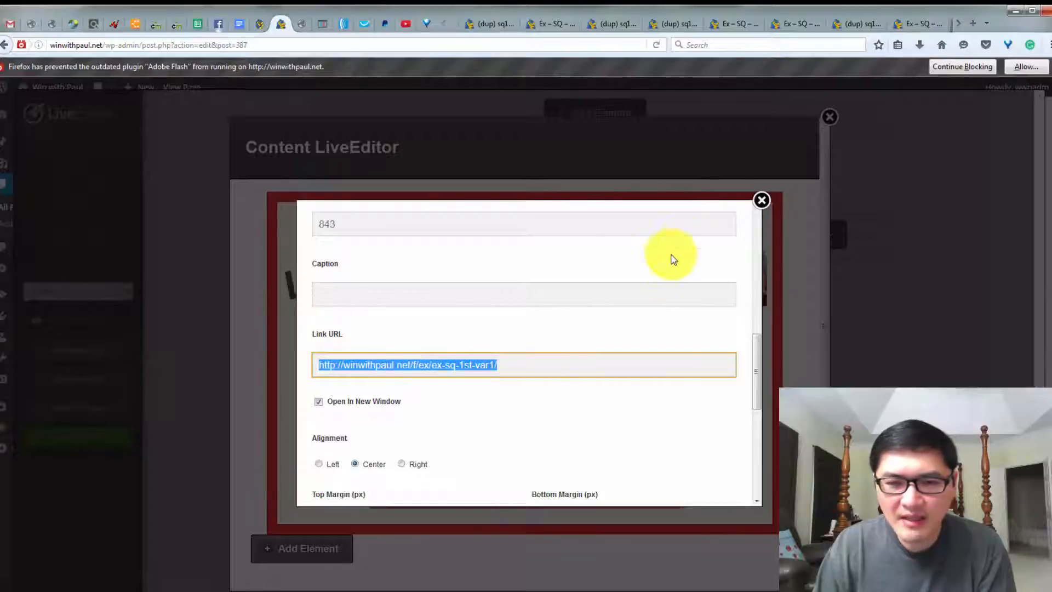
Step: Test the live popup's DOWNLOAD link, then return to the editor and dismiss the image settings
{"action": "left_click", "coordinate": [501, 23]}
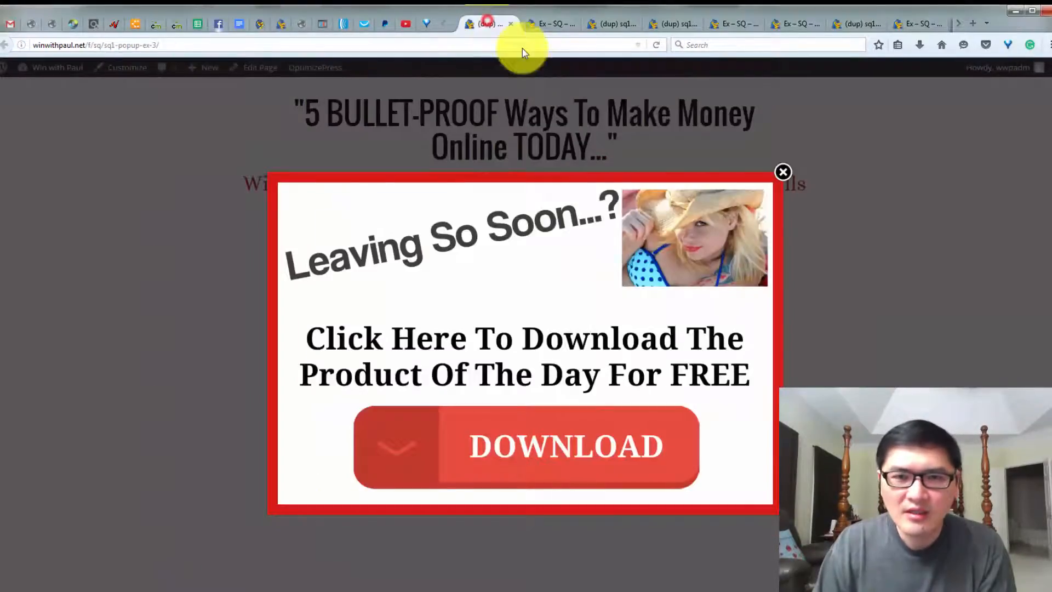
{"action": "left_click", "coordinate": [603, 440]}
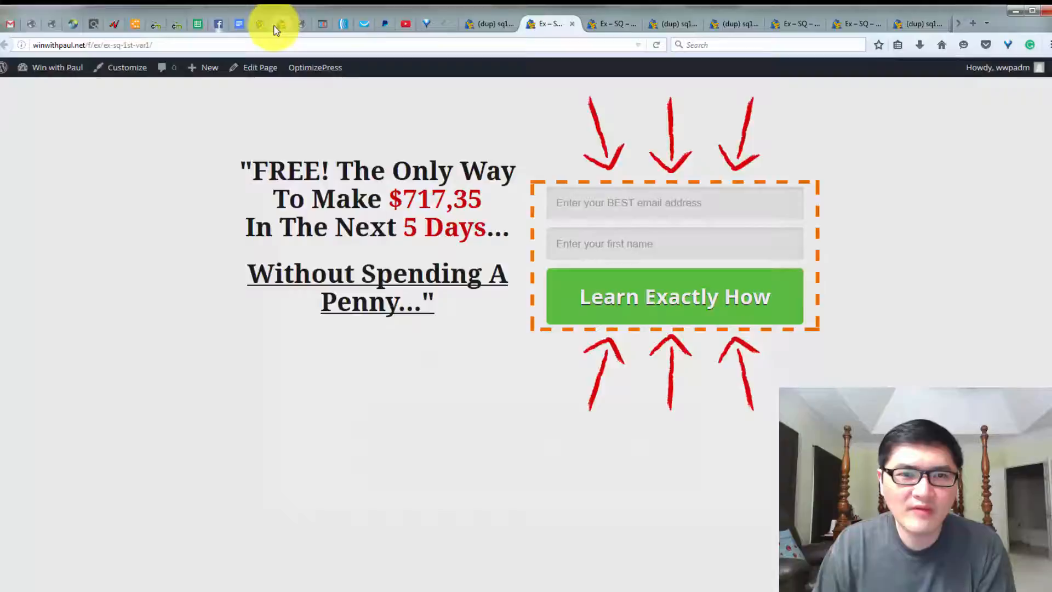
{"action": "left_click", "coordinate": [286, 25]}
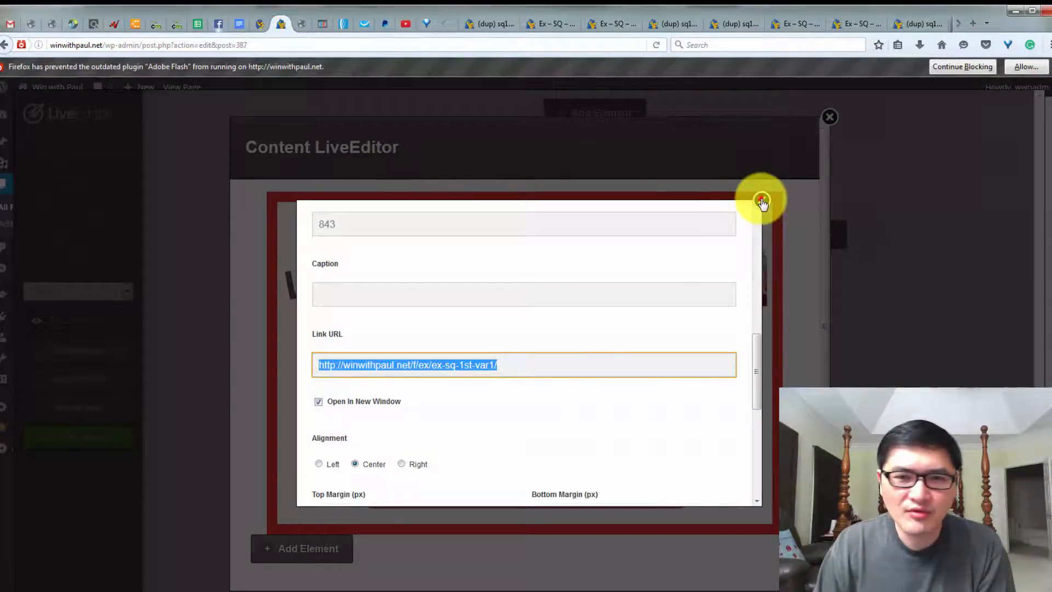
{"action": "left_click", "coordinate": [763, 201]}
Step: Leave the WordPress pages list for the Master Traffic & Tracking spreadsheet
{"action": "left_click", "coordinate": [922, 23]}
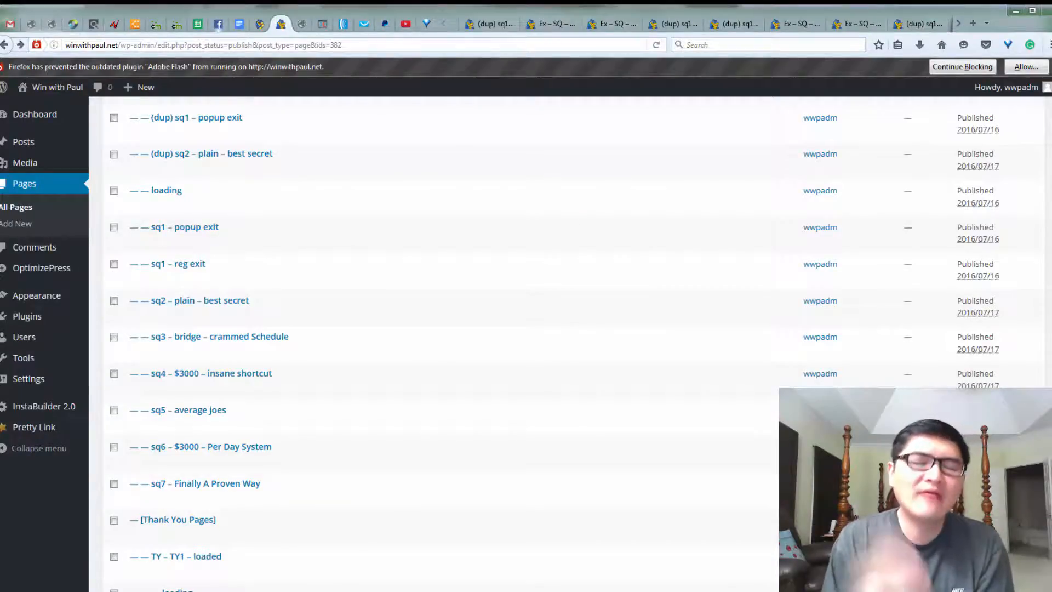
{"action": "mouse_move", "coordinate": [493, 124]}
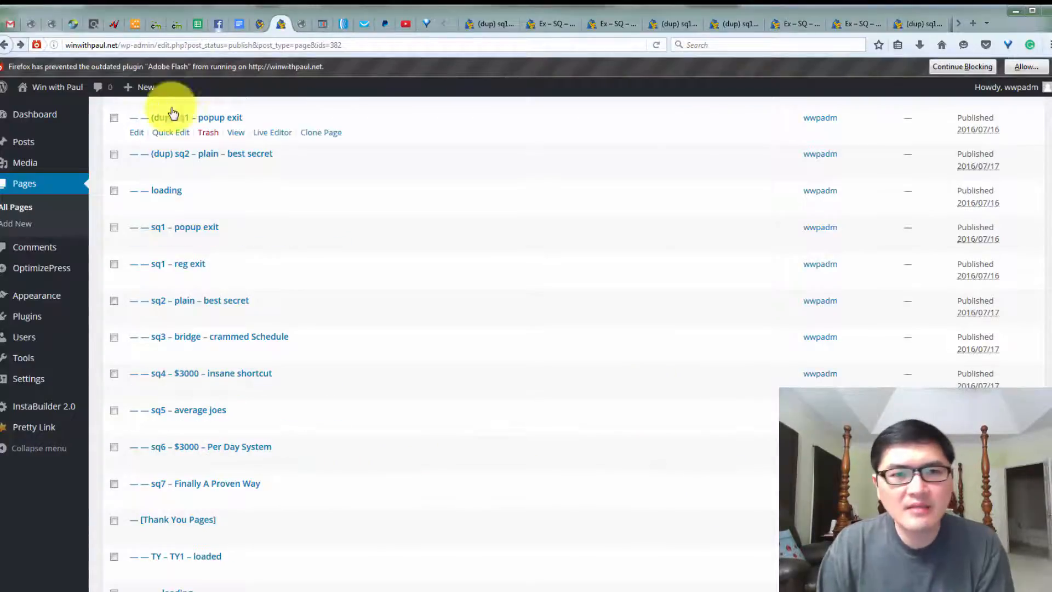
{"action": "left_click", "coordinate": [196, 24]}
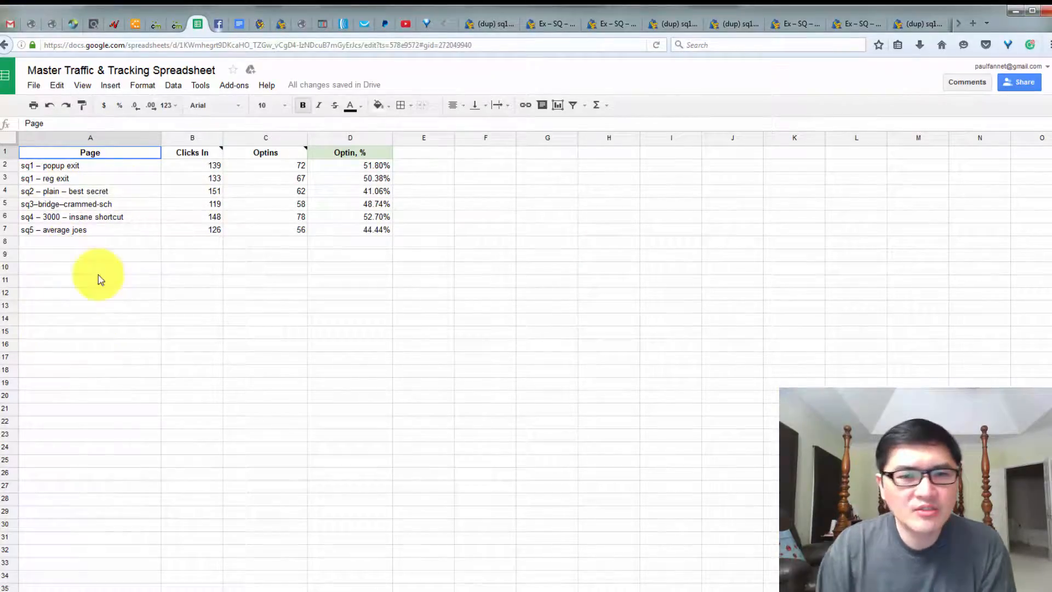
Step: Review the sq1 popup-exit and reg-exit rows' clicks in and opt-ins
{"action": "left_click", "coordinate": [36, 166]}
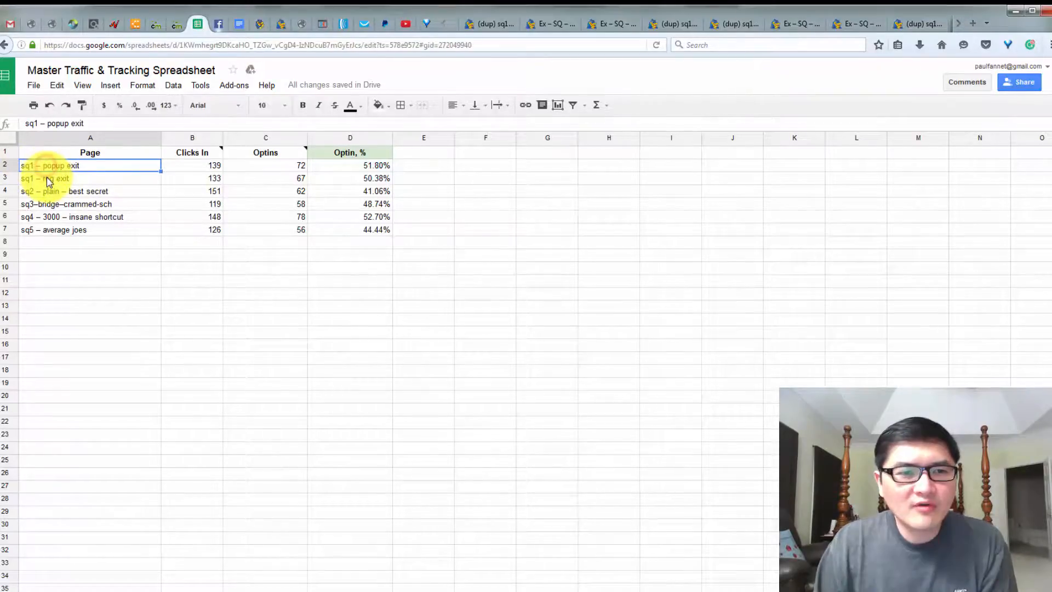
{"action": "left_click", "coordinate": [47, 180]}
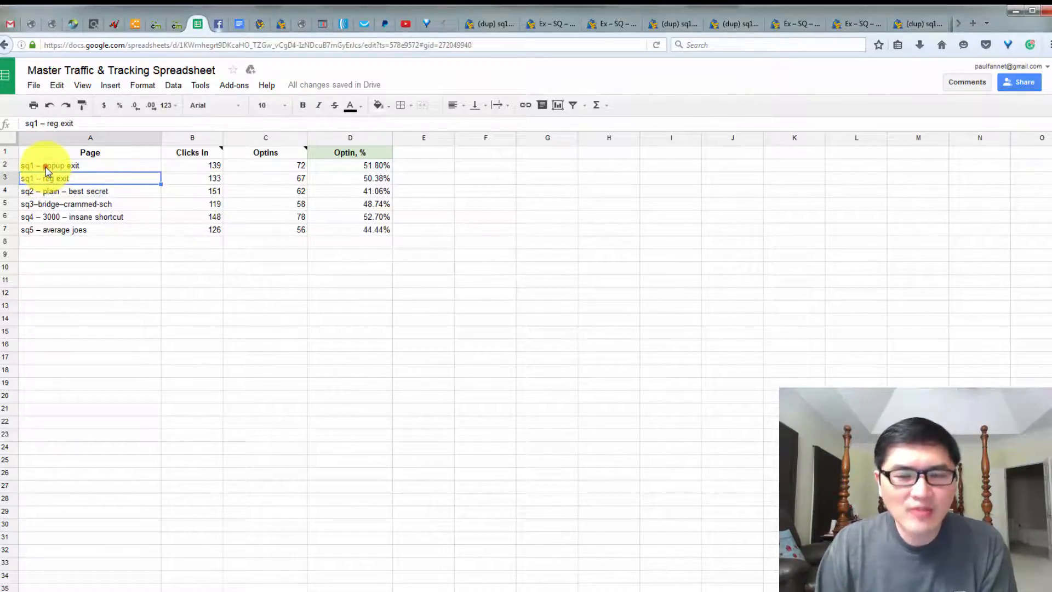
{"action": "left_click", "coordinate": [47, 166]}
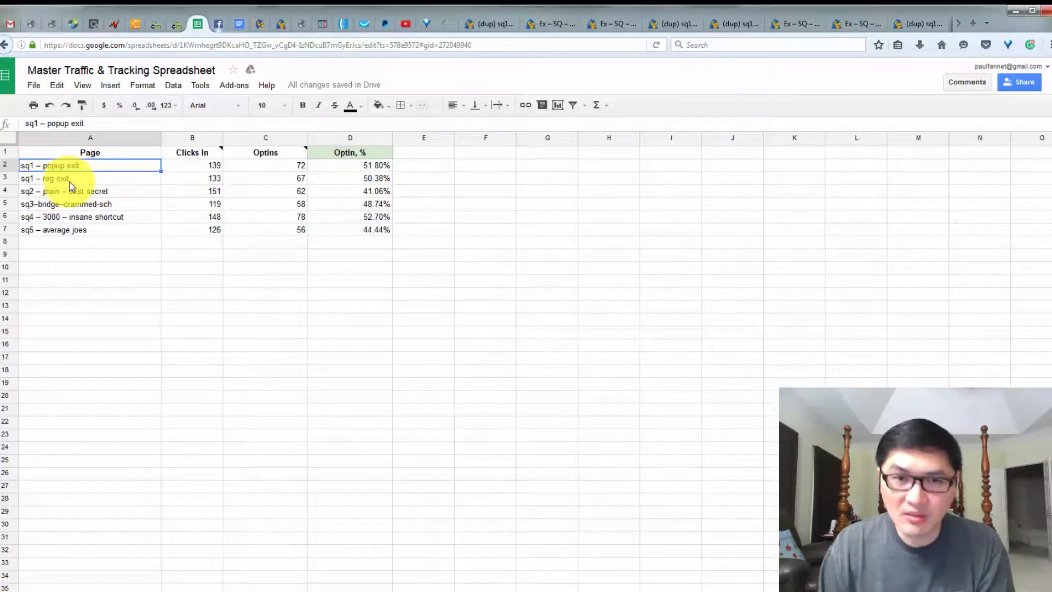
{"action": "mouse_move", "coordinate": [192, 153]}
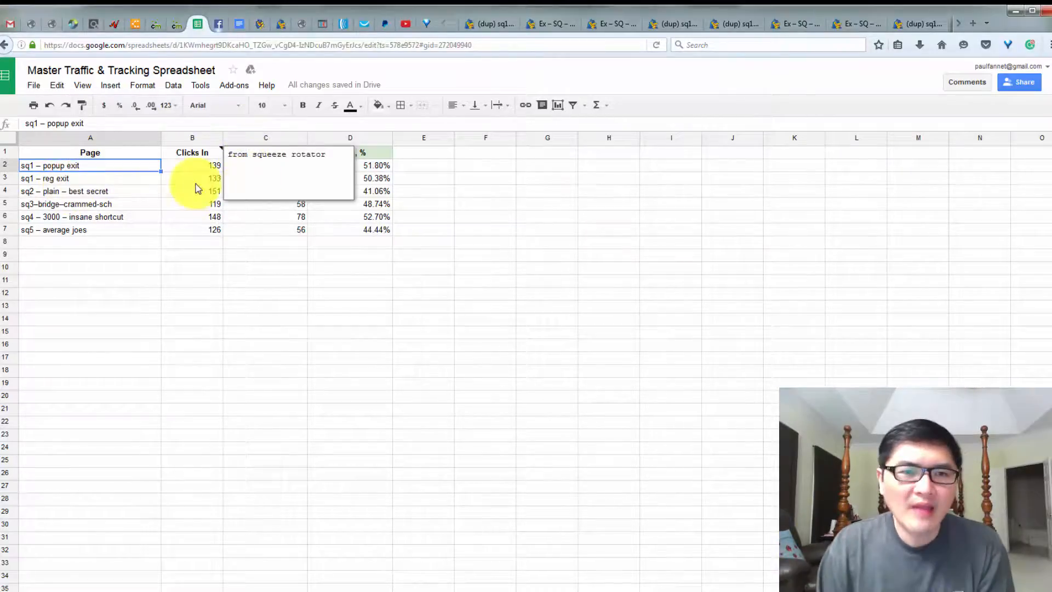
{"action": "left_click", "coordinate": [213, 167]}
{"action": "left_click", "coordinate": [214, 179]}
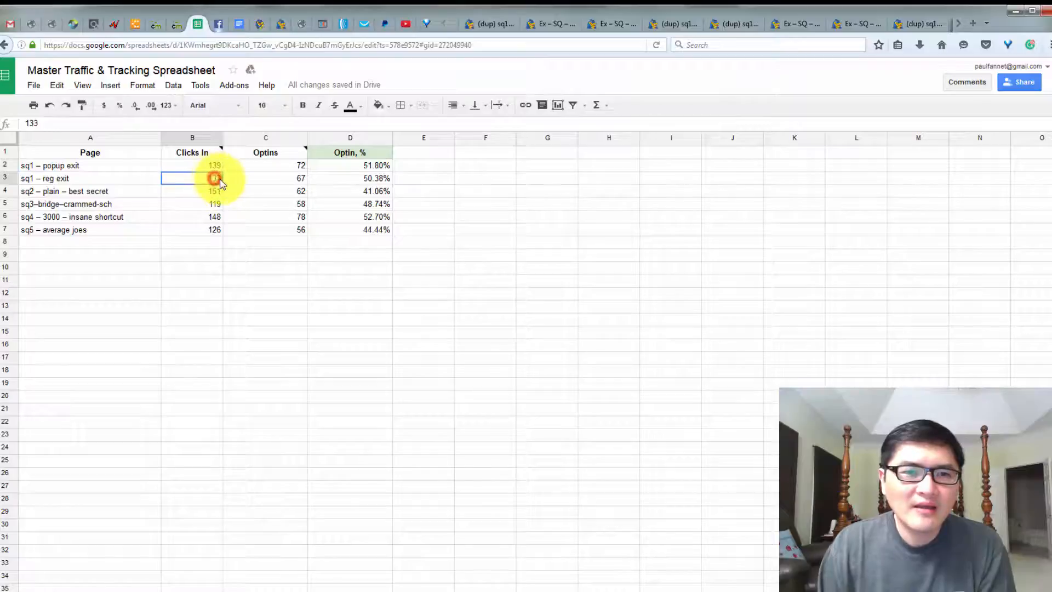
{"action": "left_click", "coordinate": [299, 167]}
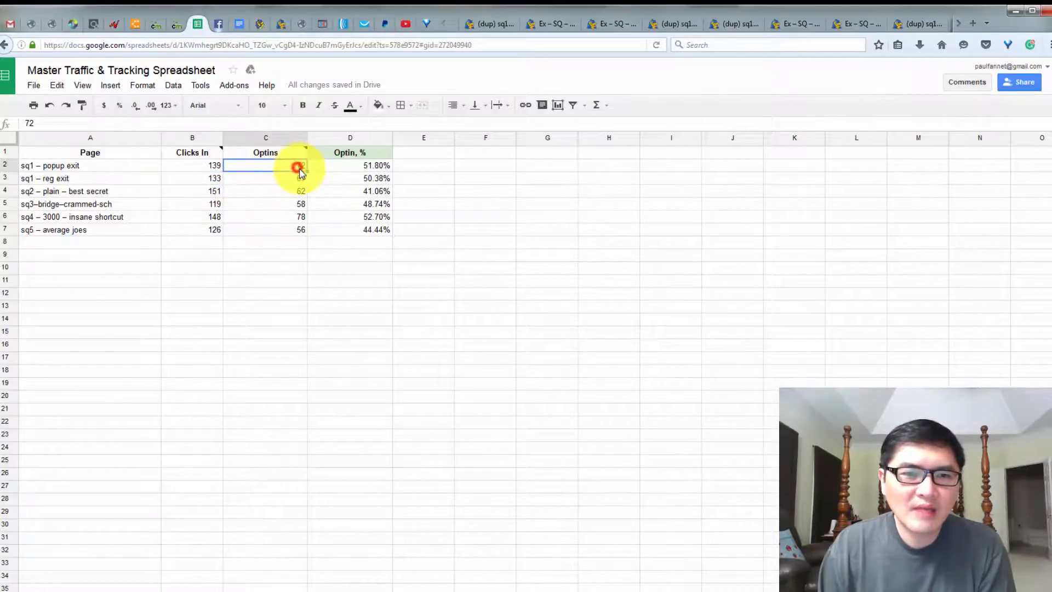
Step: Inspect the opt-in rate formulas for both sq1 rows, then return to the sq1 popup landing page
{"action": "left_click", "coordinate": [361, 168]}
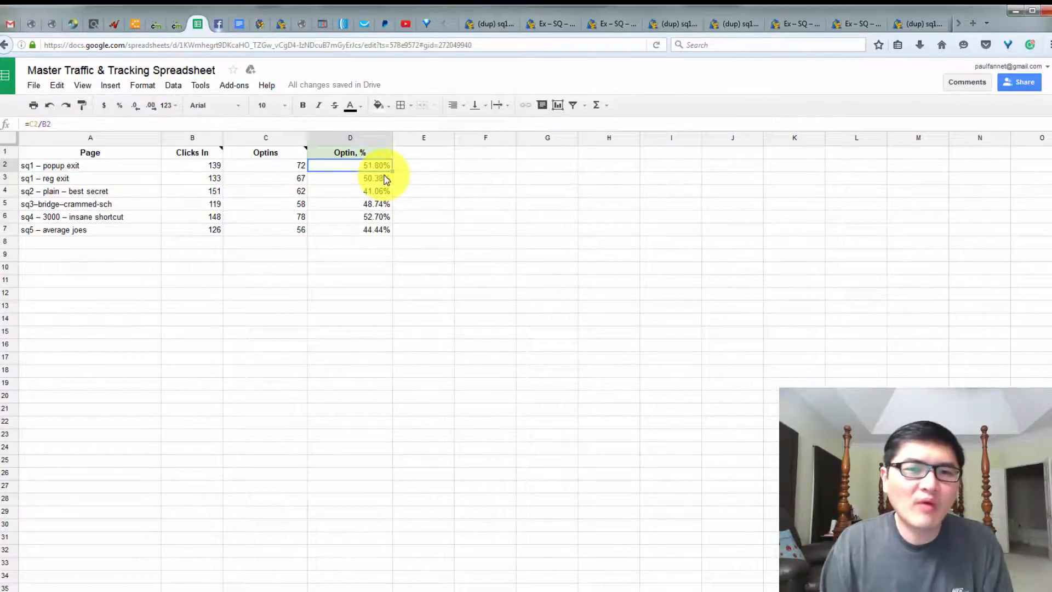
{"action": "left_click", "coordinate": [376, 180]}
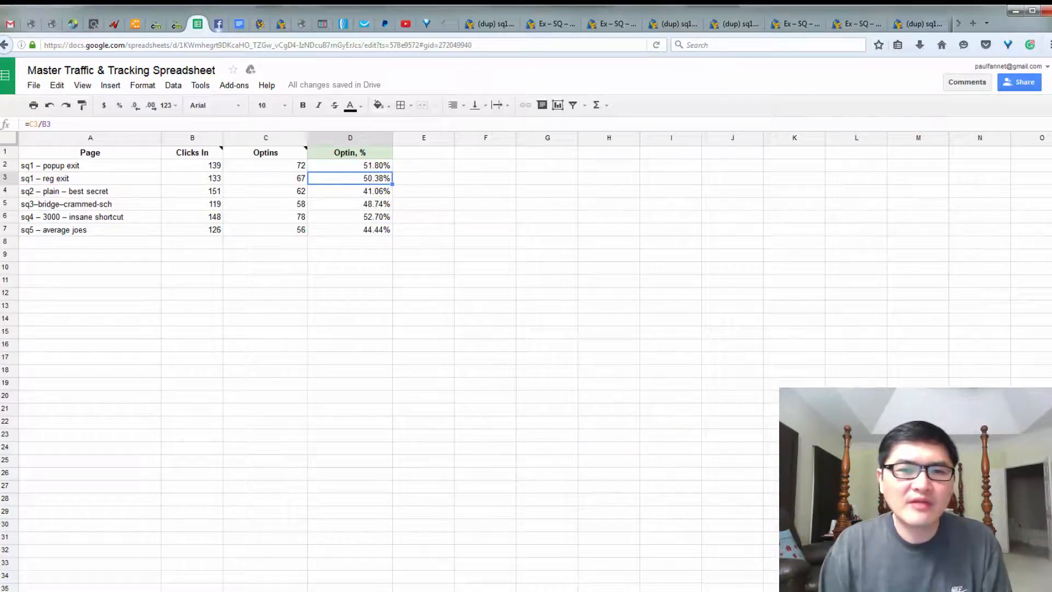
{"action": "key", "text": "ctrl+Tab"}
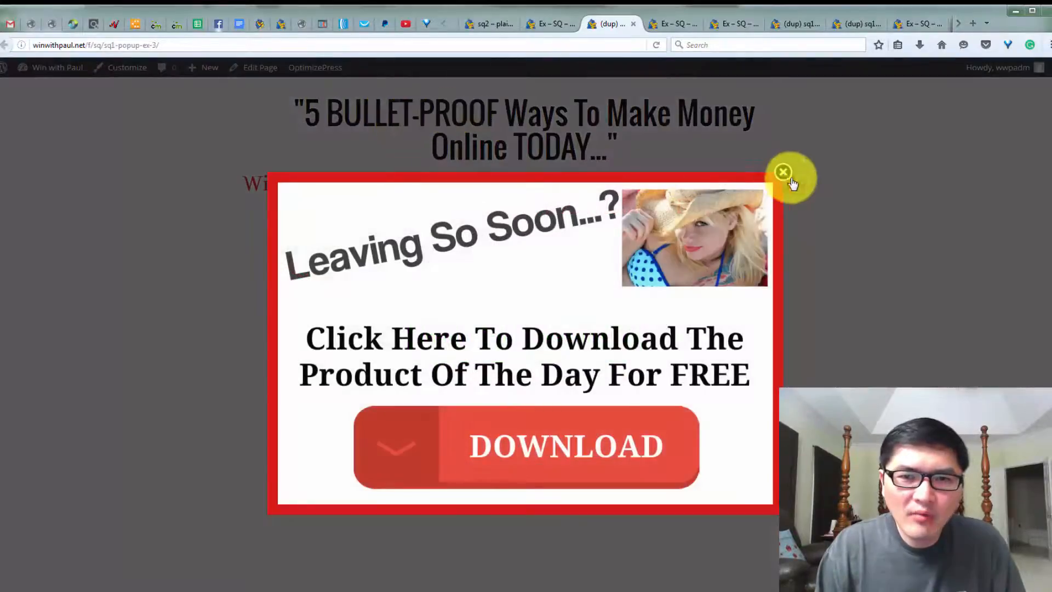
Step: Dismiss the Leaving So Soon popup, view the live sq2 page, then select the sq2 best-secret row in the spreadsheet
{"action": "left_click", "coordinate": [782, 171]}
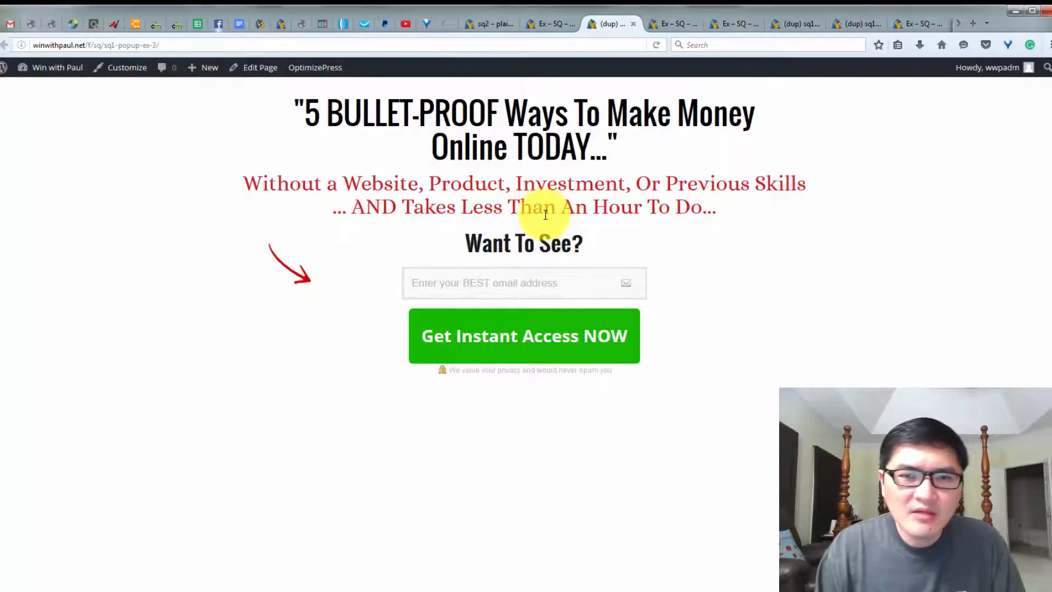
{"action": "left_click", "coordinate": [482, 24]}
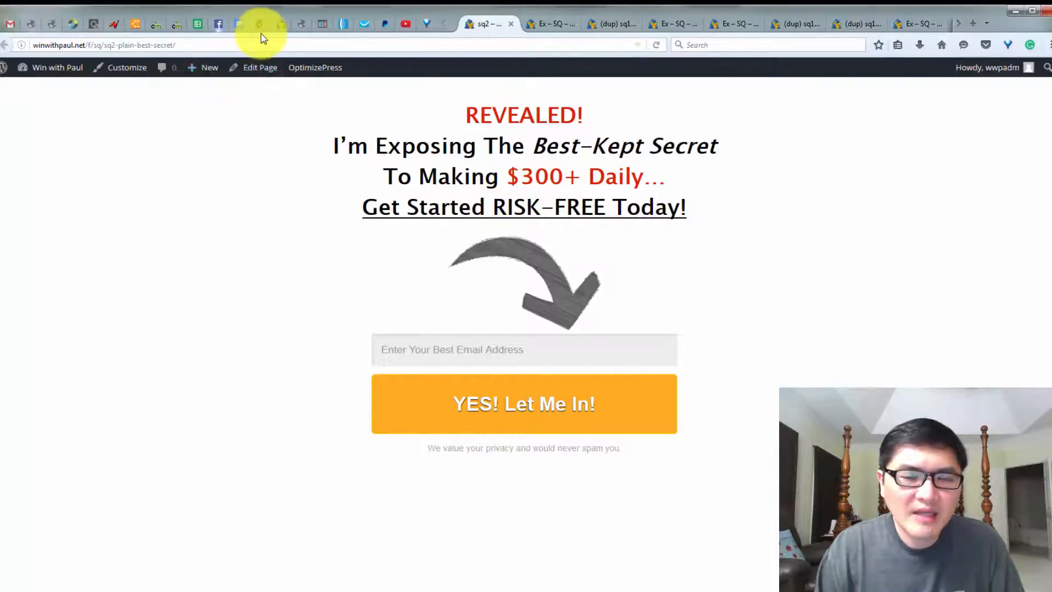
{"action": "left_click", "coordinate": [197, 27]}
{"action": "left_click", "coordinate": [103, 197]}
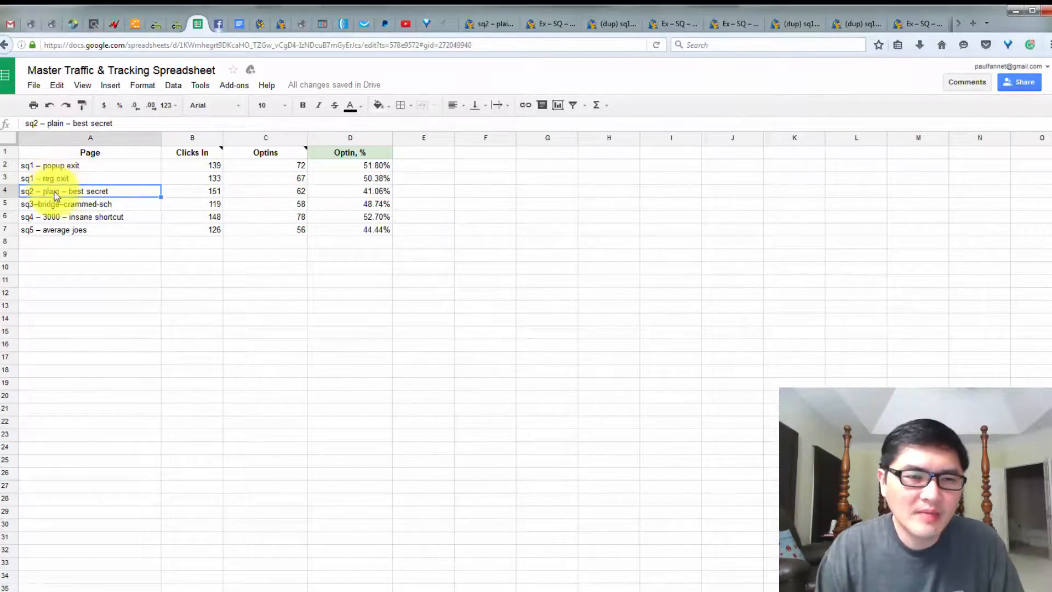
Step: Inspect sq2's =C4/B4 opt-in rate (41.06%), then switch to the sq4 WordPress Edit Page screen
{"action": "left_click", "coordinate": [374, 192]}
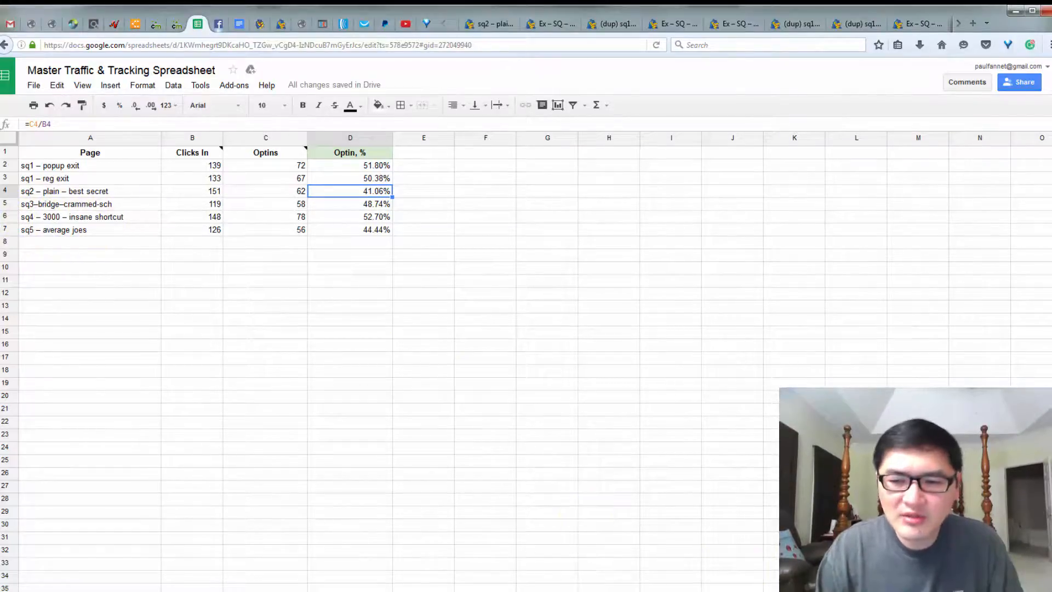
{"action": "key", "text": "ctrl+Tab"}
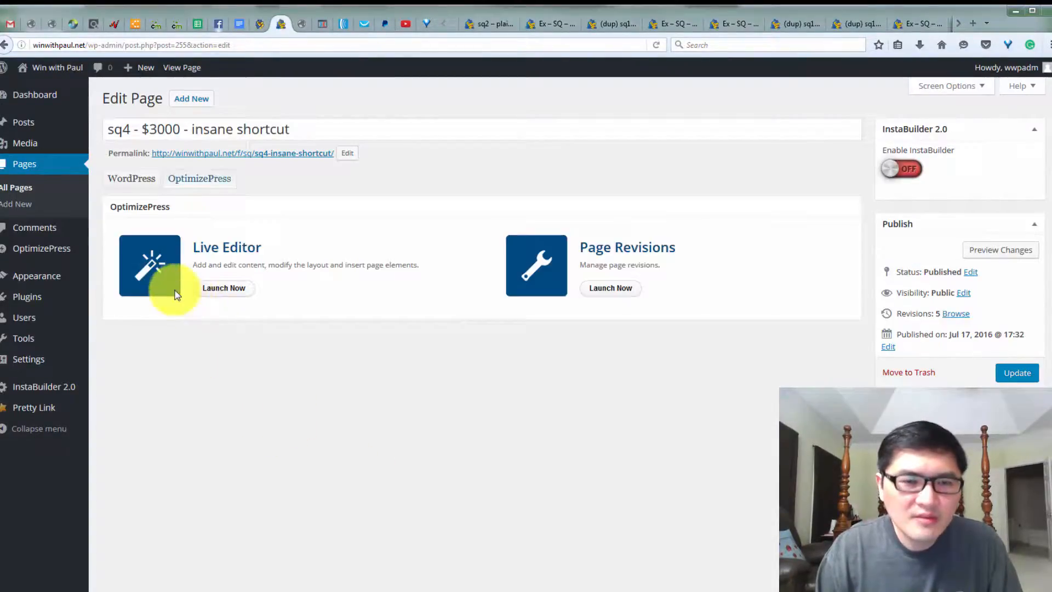
Step: Launch the Live Editor for sq4, review its Page Settings with Exit Redirect on, then view the public sq4 page
{"action": "left_click", "coordinate": [219, 306]}
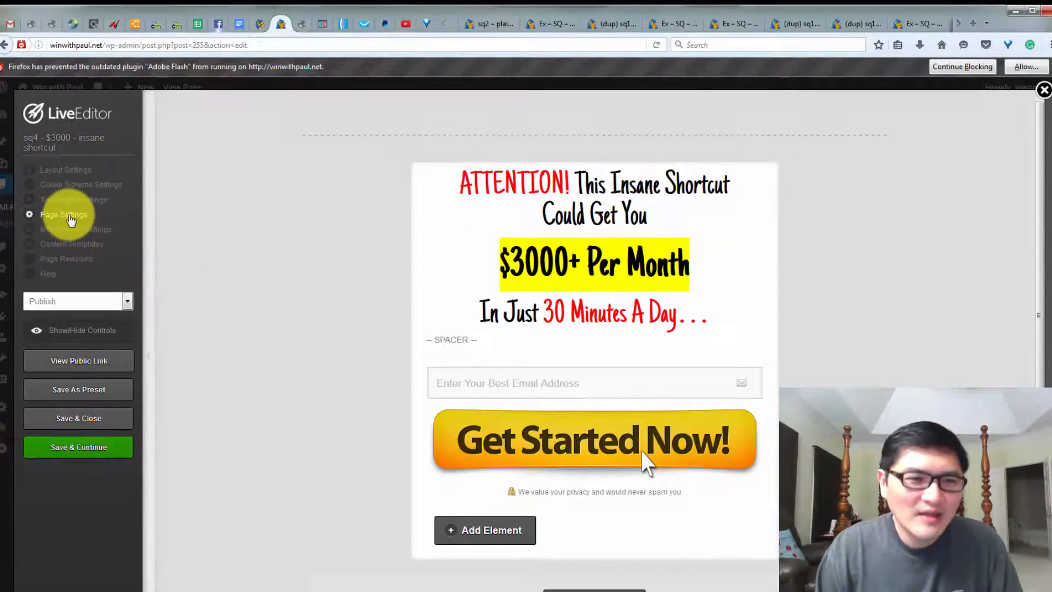
{"action": "left_click", "coordinate": [71, 216]}
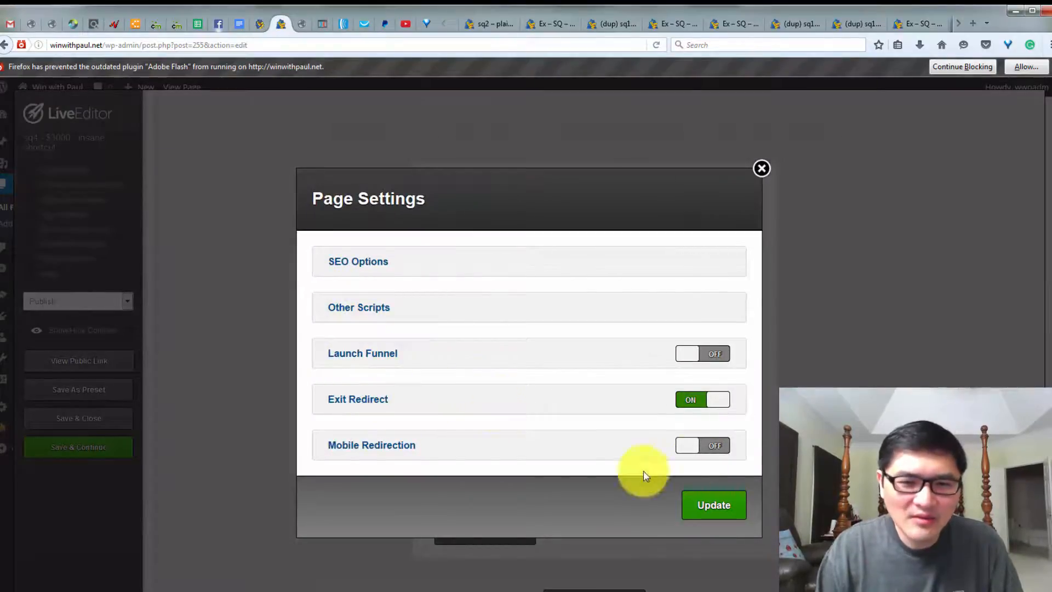
{"action": "left_click", "coordinate": [761, 171]}
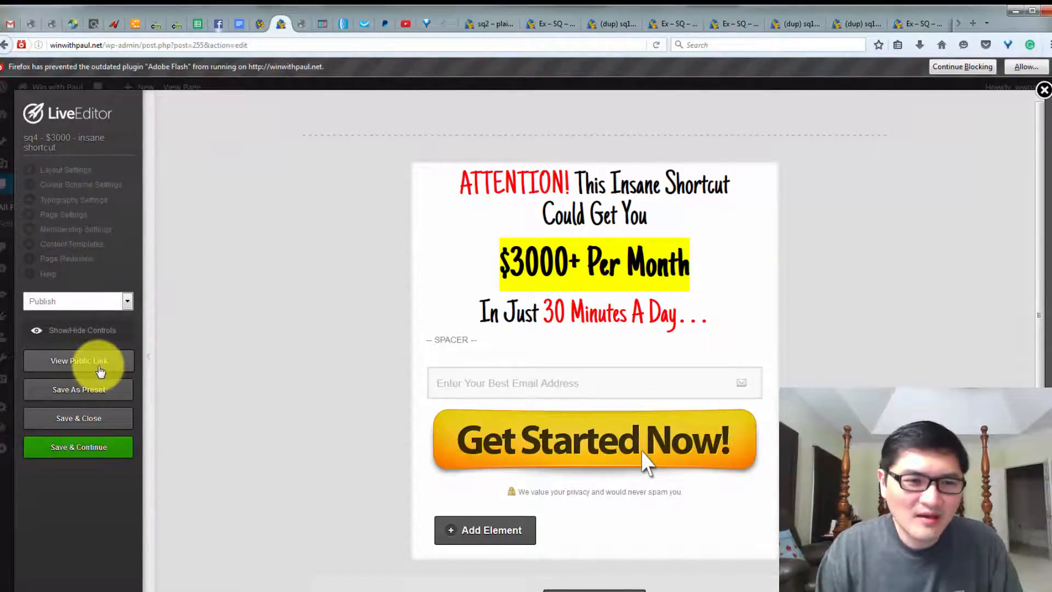
{"action": "left_click", "coordinate": [99, 363]}
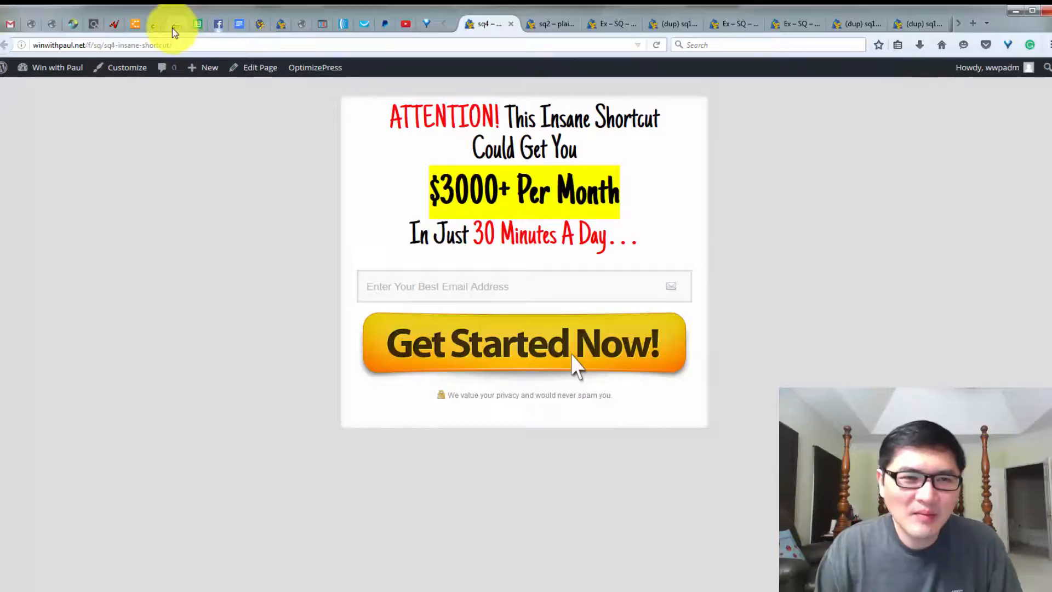
Step: Flip between the spreadsheet, sq4 and sq2 pages to compare the sq4 Insane Shortcut page
{"action": "left_click", "coordinate": [197, 24]}
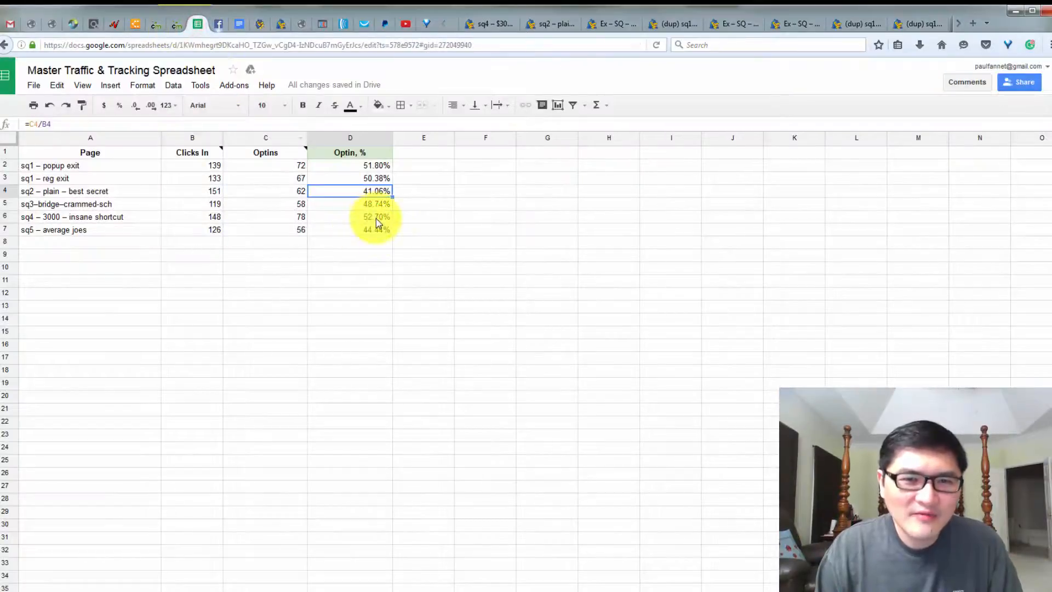
{"action": "left_click", "coordinate": [484, 25]}
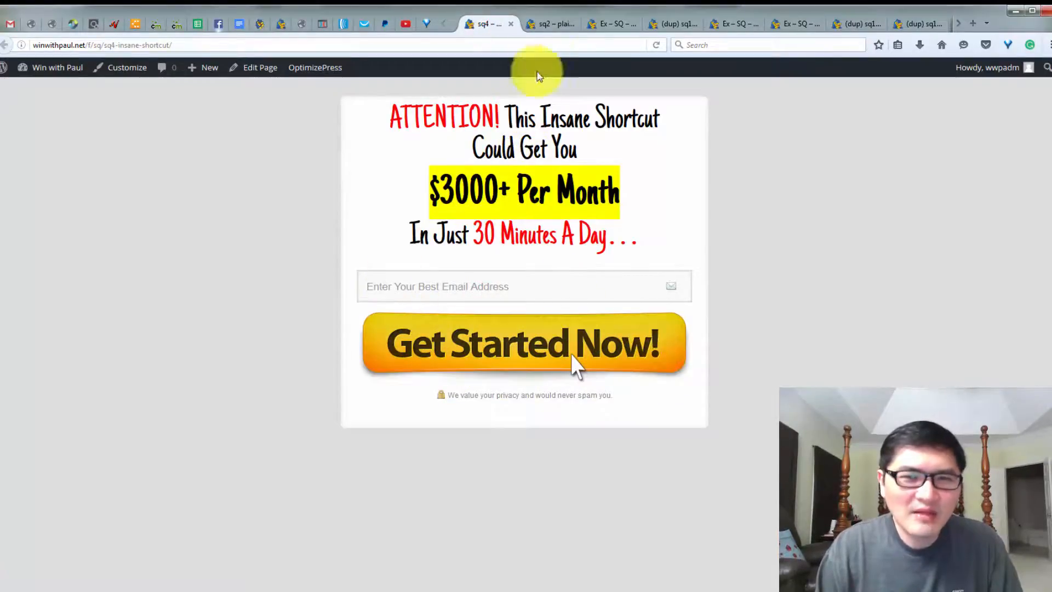
{"action": "left_click", "coordinate": [546, 24]}
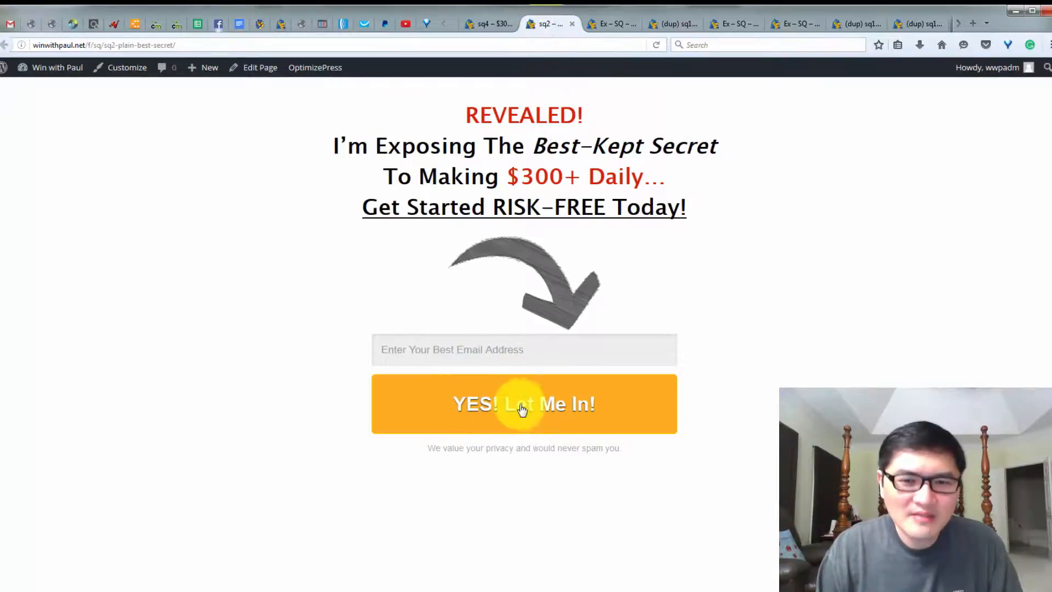
{"action": "left_click", "coordinate": [489, 24]}
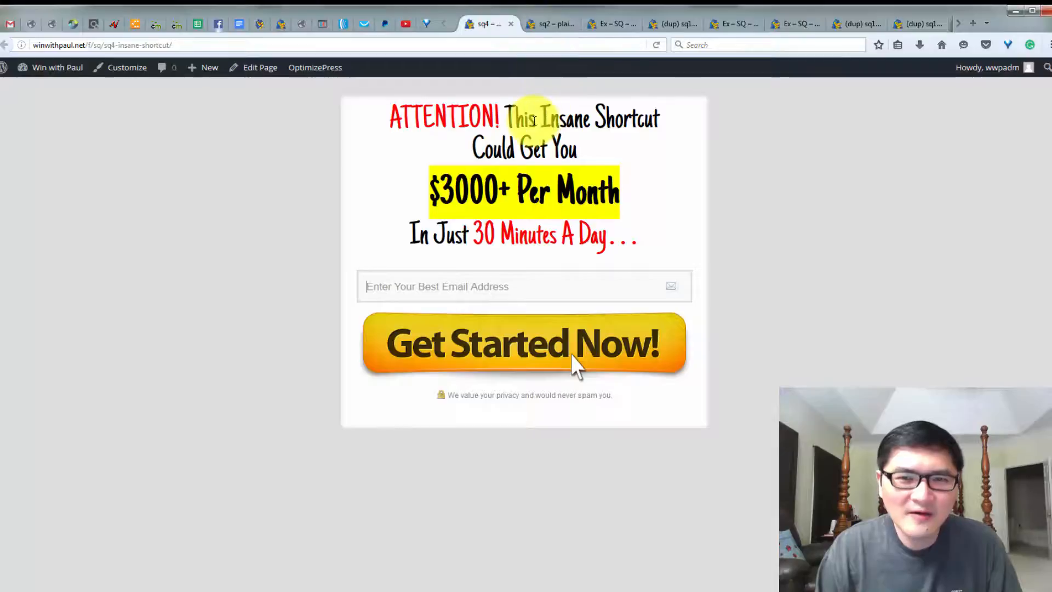
Step: Highlight ATTENTION and the $3000+ Per Month line in the sq4 headline
{"action": "left_click_drag", "start_coordinate": [393, 119], "coordinate": [499, 120]}
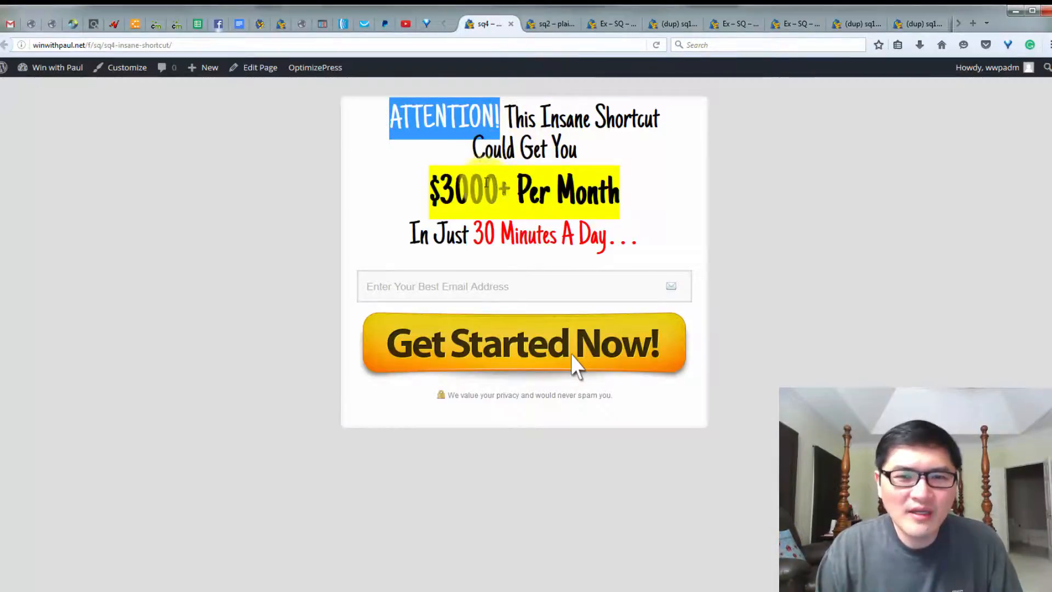
{"action": "mouse_move", "coordinate": [428, 189]}
{"action": "left_mouse_down"}
{"action": "mouse_move", "coordinate": [621, 190]}
{"action": "mouse_move", "coordinate": [394, 192]}
{"action": "left_mouse_up"}
{"action": "left_click", "coordinate": [613, 191]}
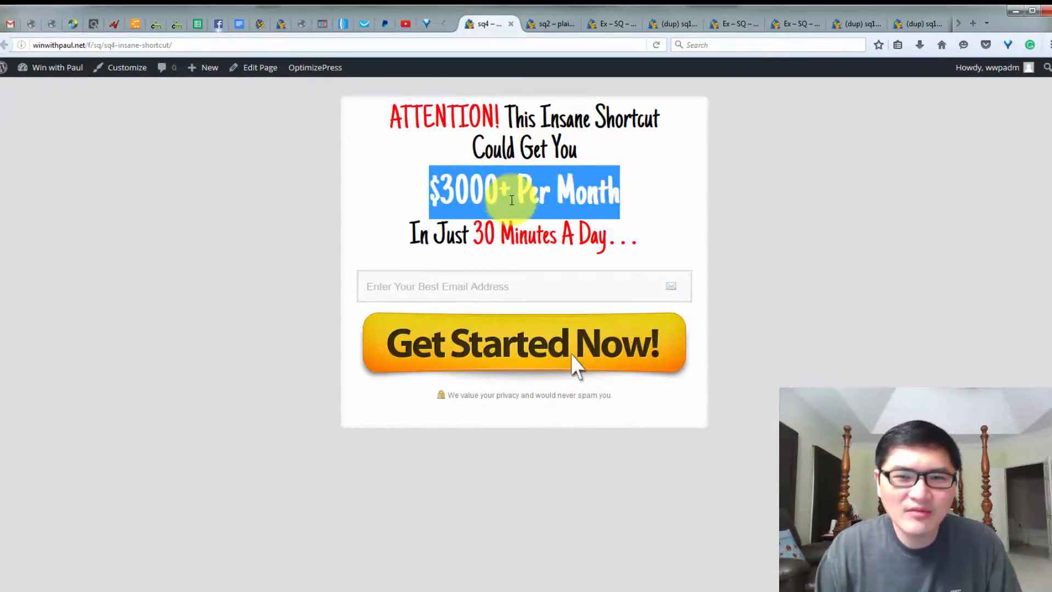
{"action": "left_click", "coordinate": [432, 261]}
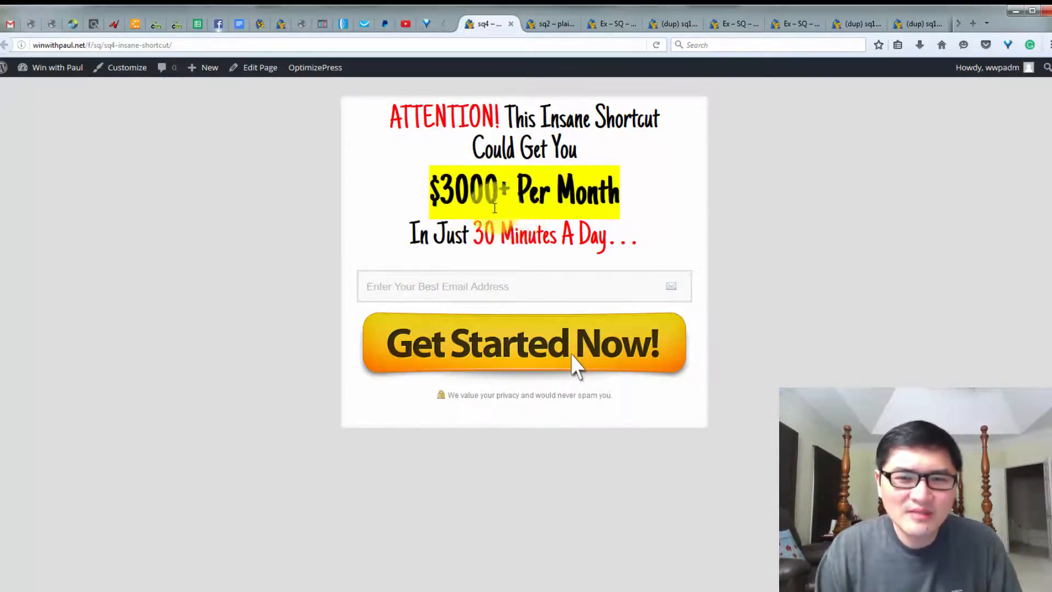
Step: Glance at the two-field example opt-in page, then bring up the sq6 page's WordPress edit screen
{"action": "left_click", "coordinate": [598, 25]}
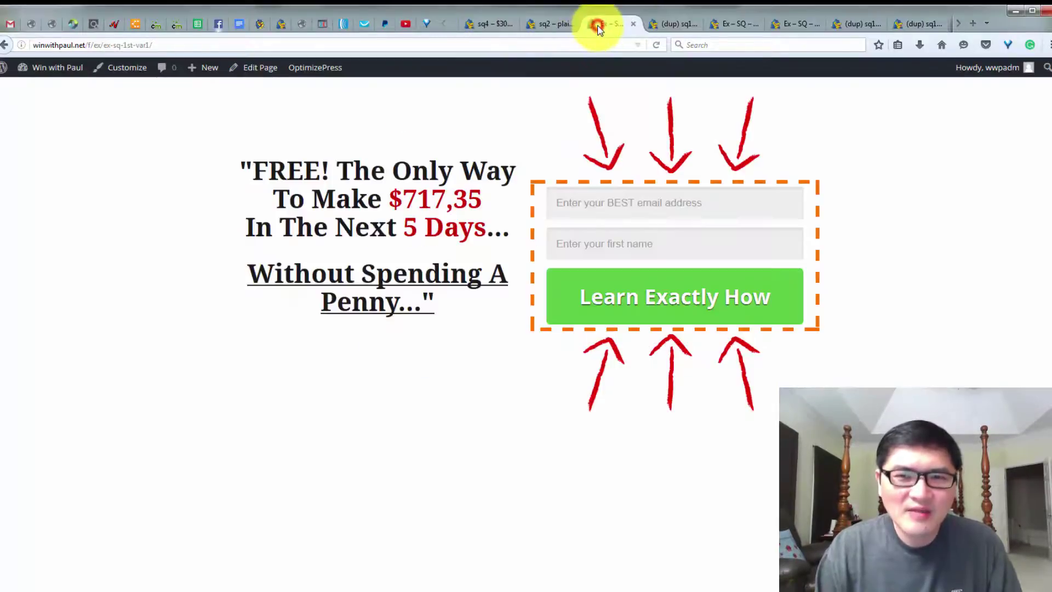
{"action": "left_click", "coordinate": [486, 26]}
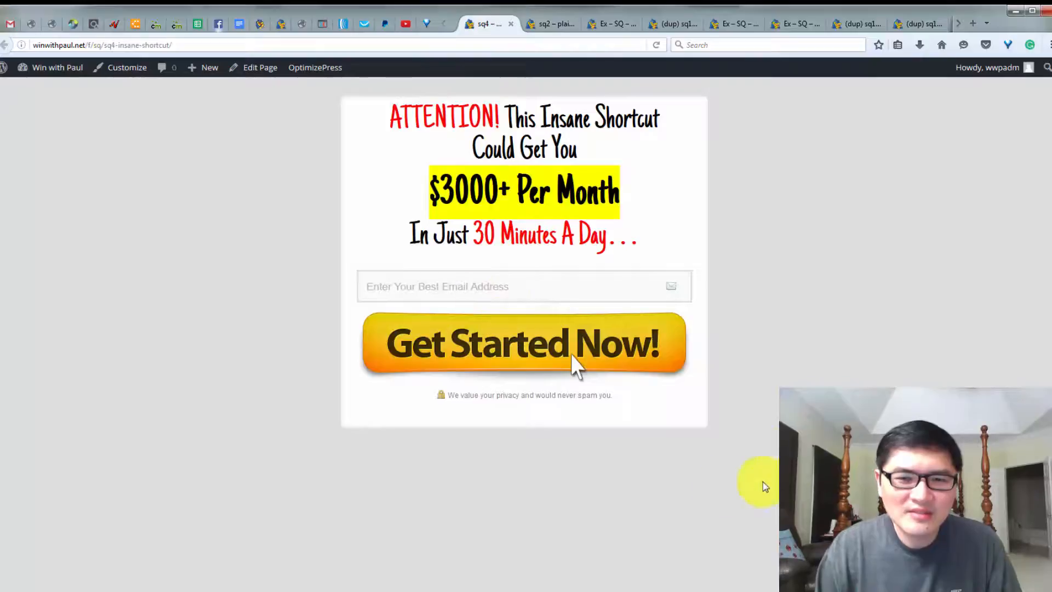
{"action": "left_click", "coordinate": [280, 24]}
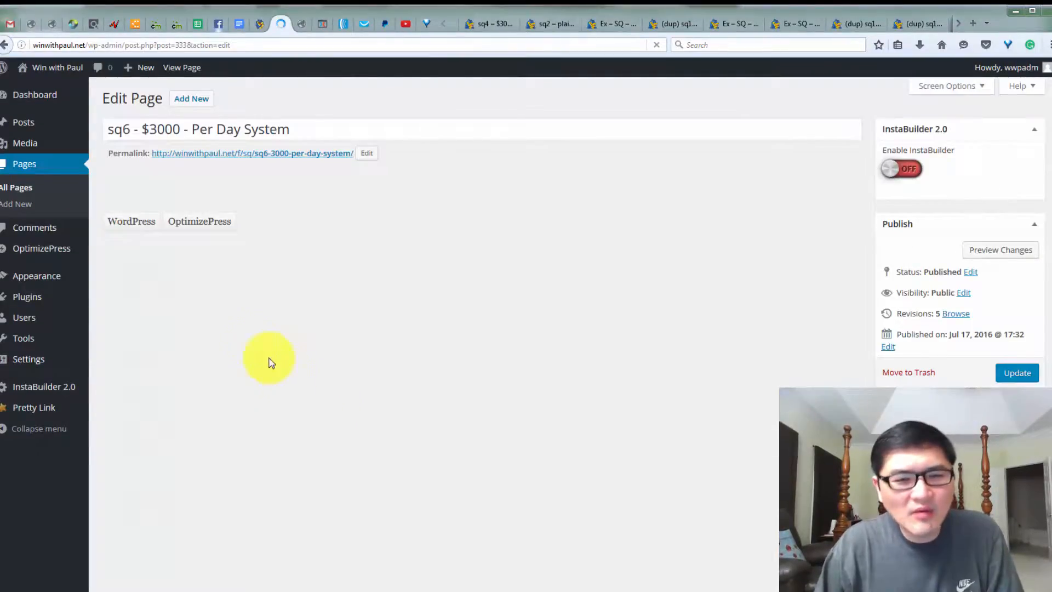
Step: Launch the Live Editor for the sq6 $3000 Per Day System page and view its public link
{"action": "left_click", "coordinate": [222, 308]}
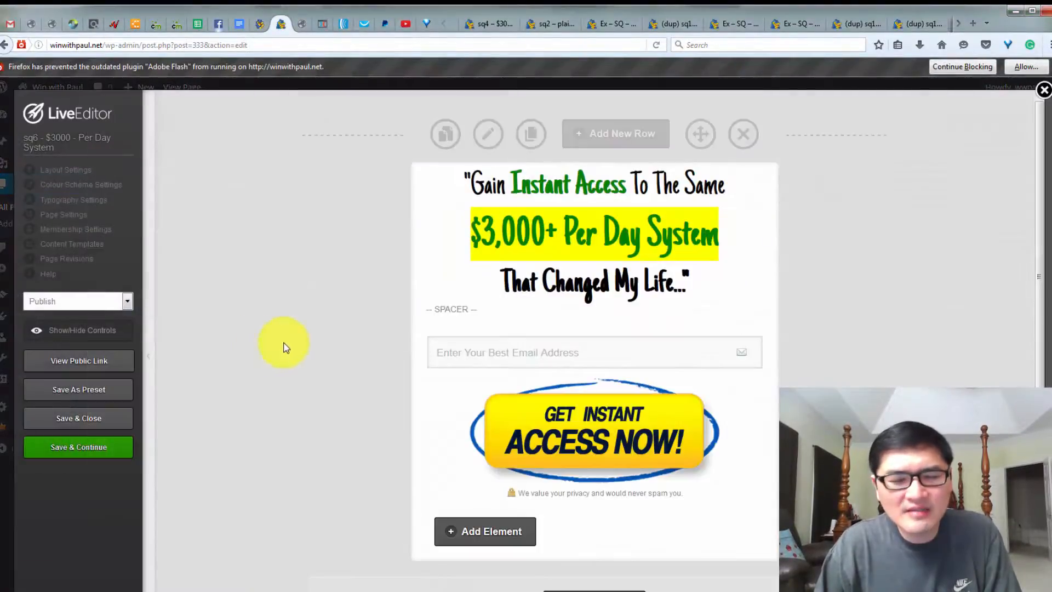
{"action": "mouse_move", "coordinate": [594, 232]}
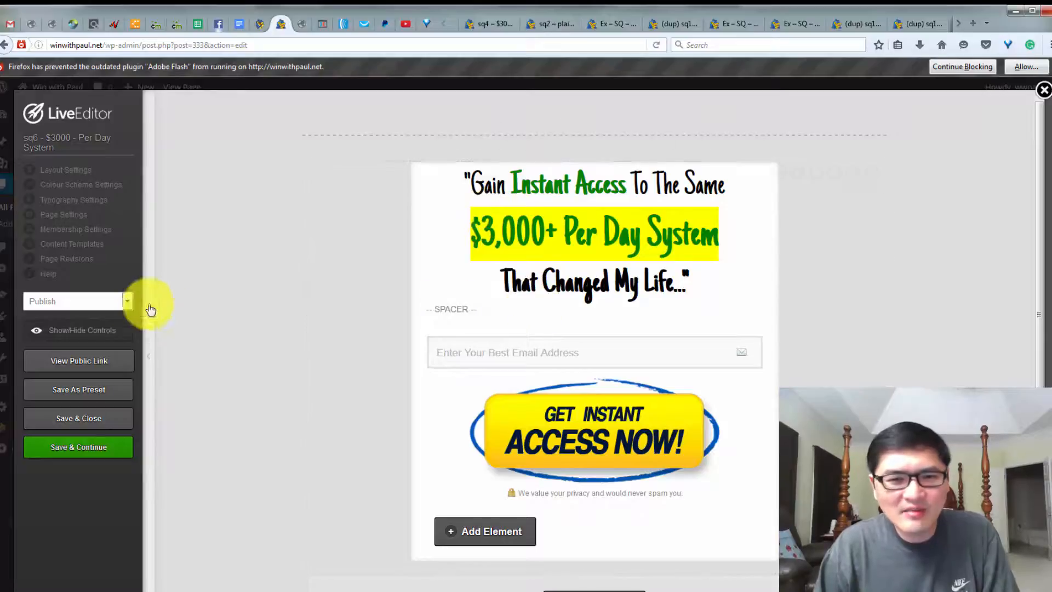
{"action": "left_click", "coordinate": [88, 365]}
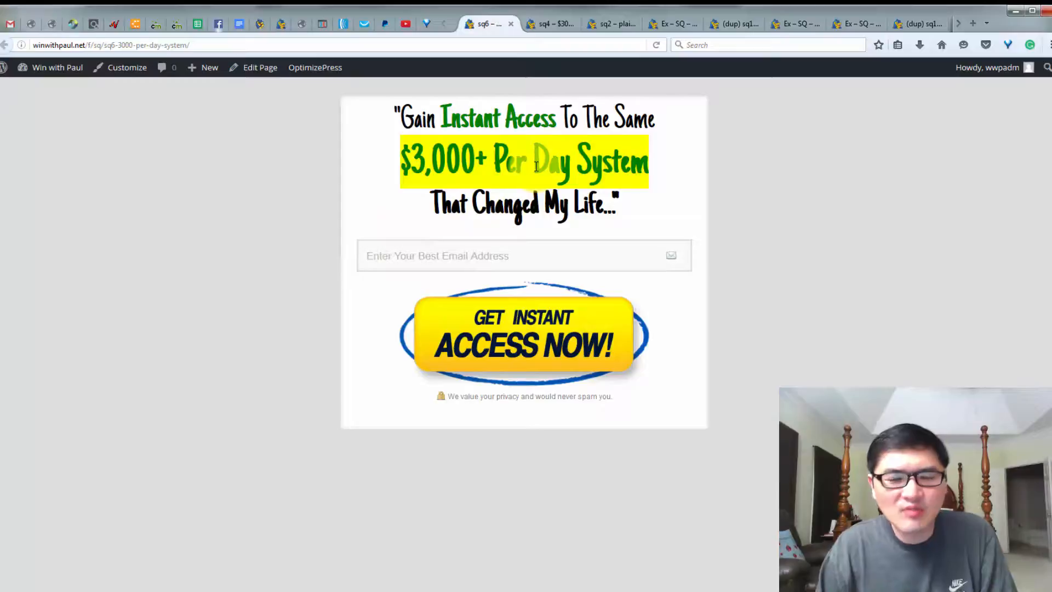
Step: Compare the live sq6 and sq4 pages side by side, then reopen sq6 in the visual editor
{"action": "left_click", "coordinate": [543, 24]}
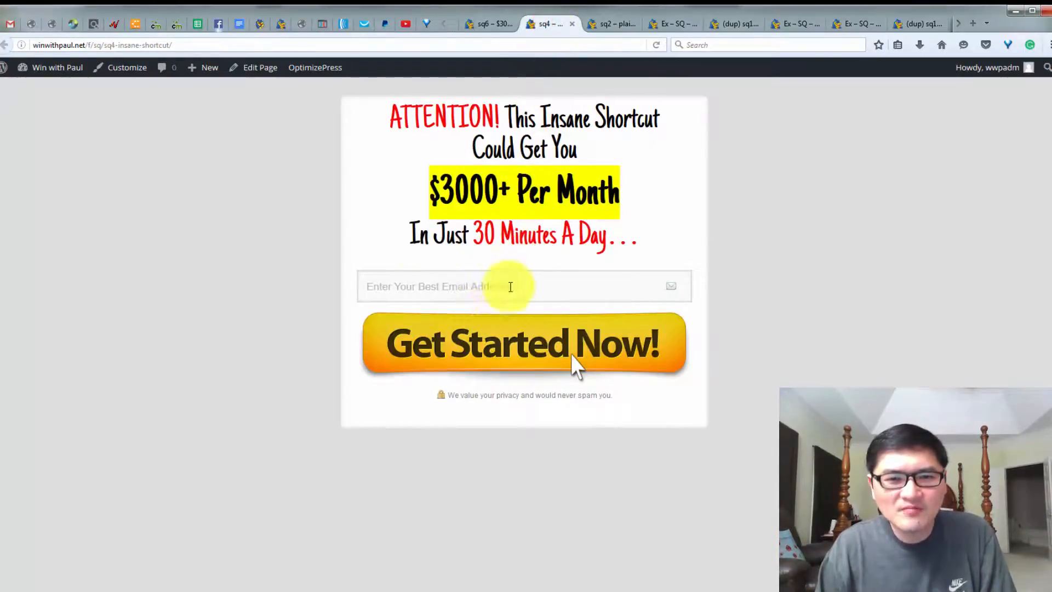
{"action": "left_click", "coordinate": [490, 24]}
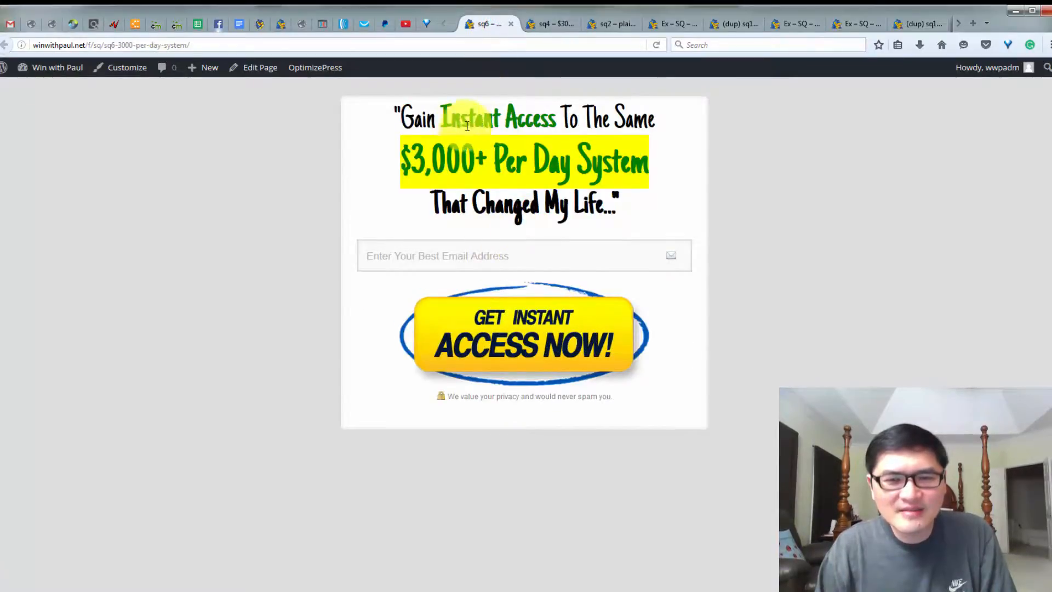
{"action": "left_click", "coordinate": [542, 24]}
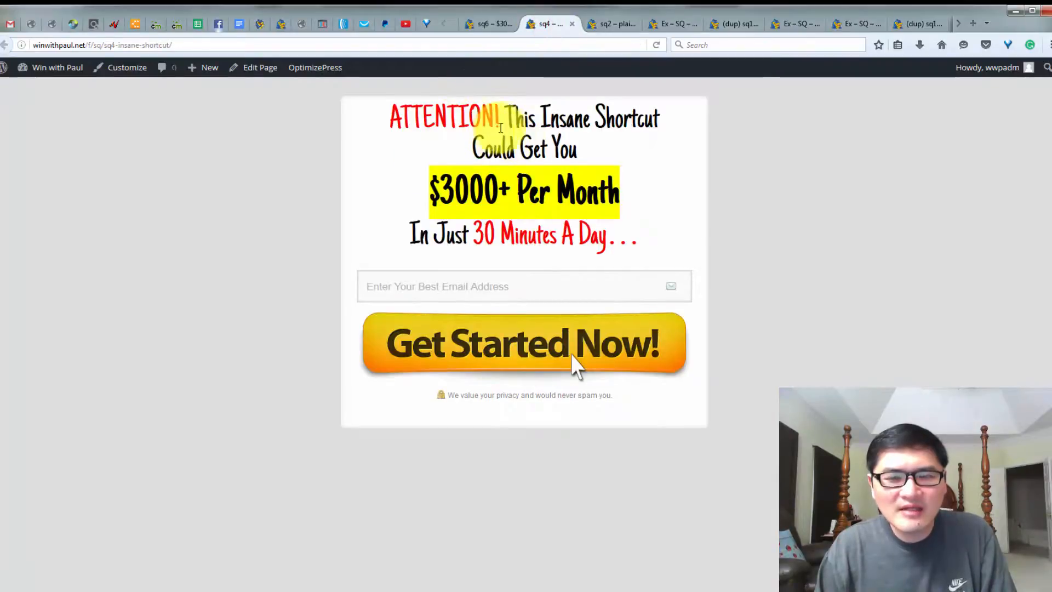
{"action": "left_click", "coordinate": [493, 23]}
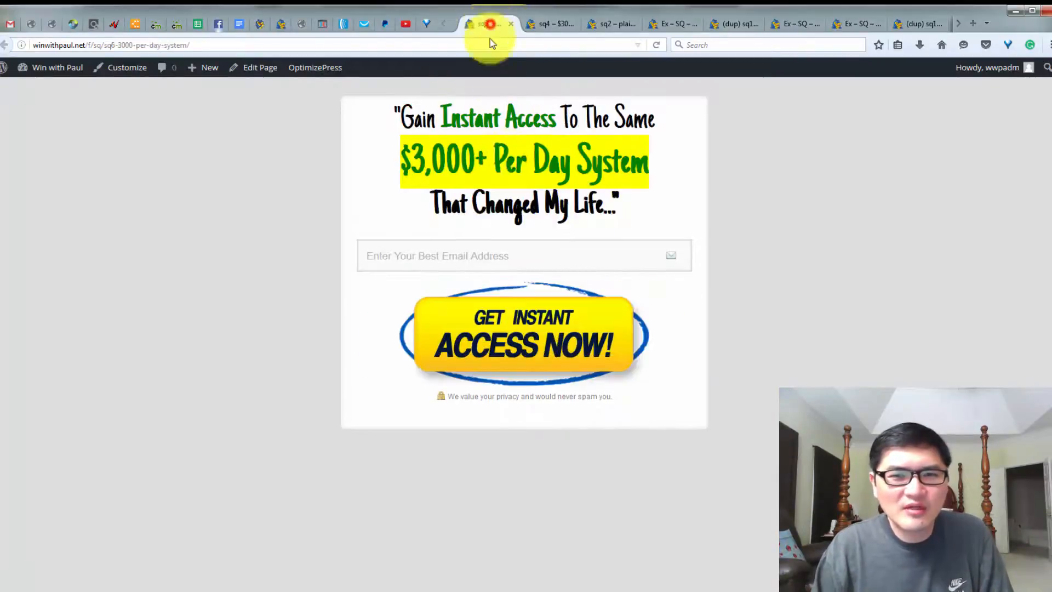
{"action": "left_click", "coordinate": [542, 24]}
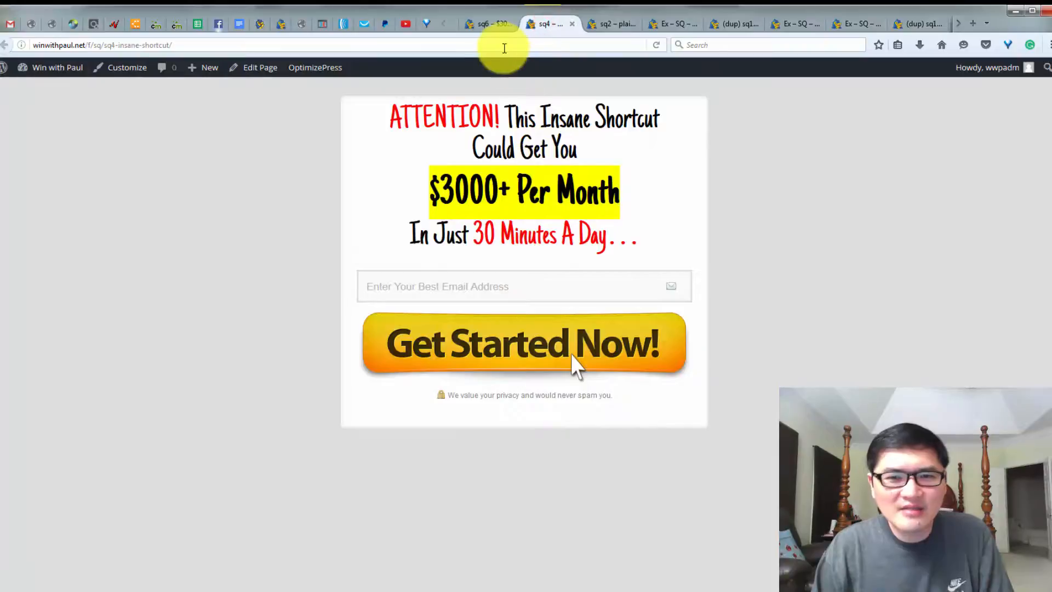
{"action": "left_click", "coordinate": [493, 23]}
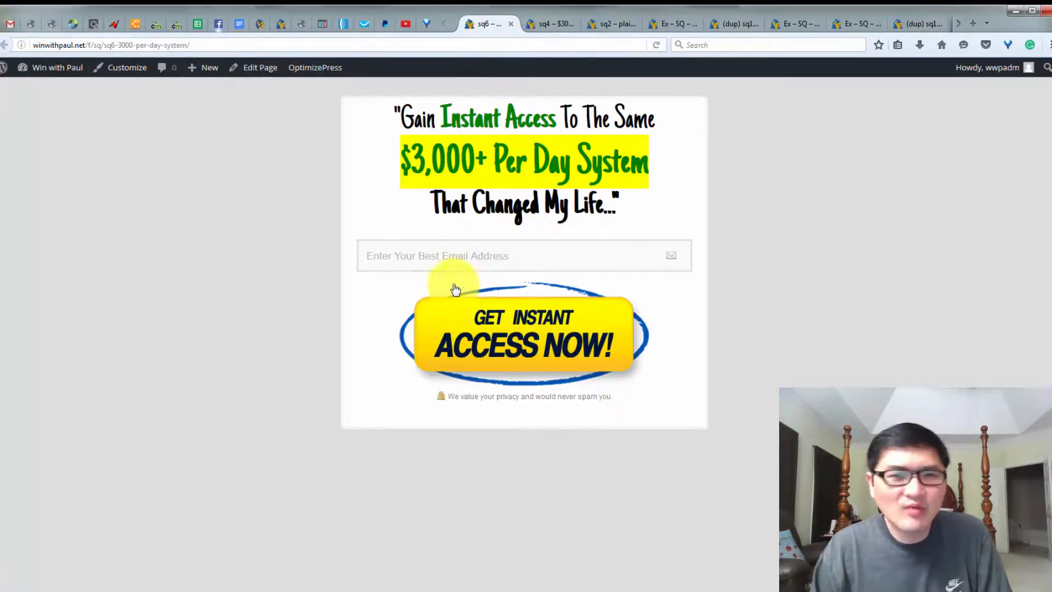
{"action": "left_click", "coordinate": [280, 27]}
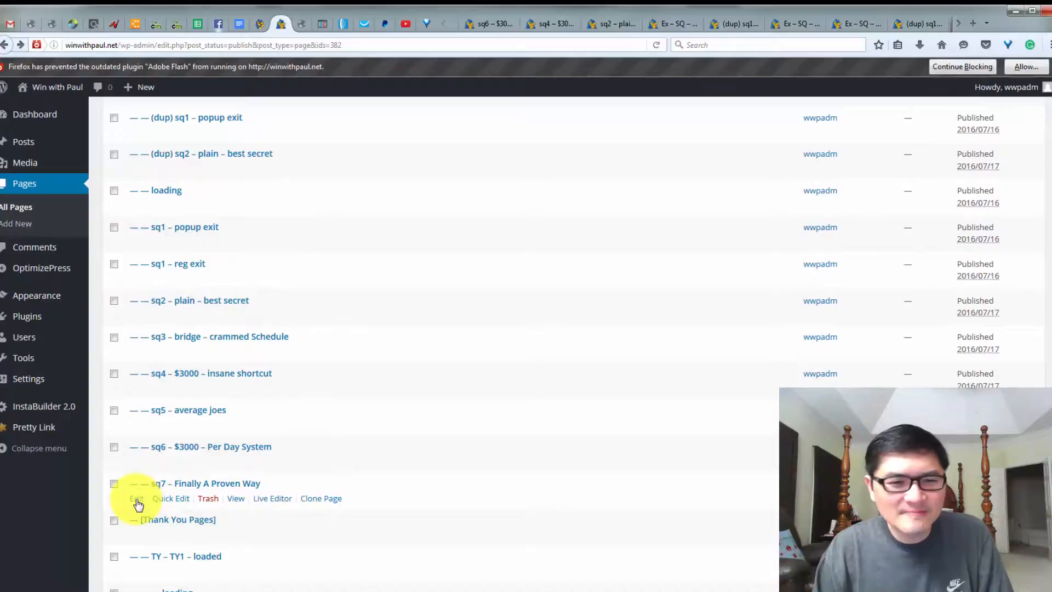
Step: Open sq7 'Finally A Proven Way' in the Live Editor and view its public page
{"action": "left_click", "coordinate": [138, 499]}
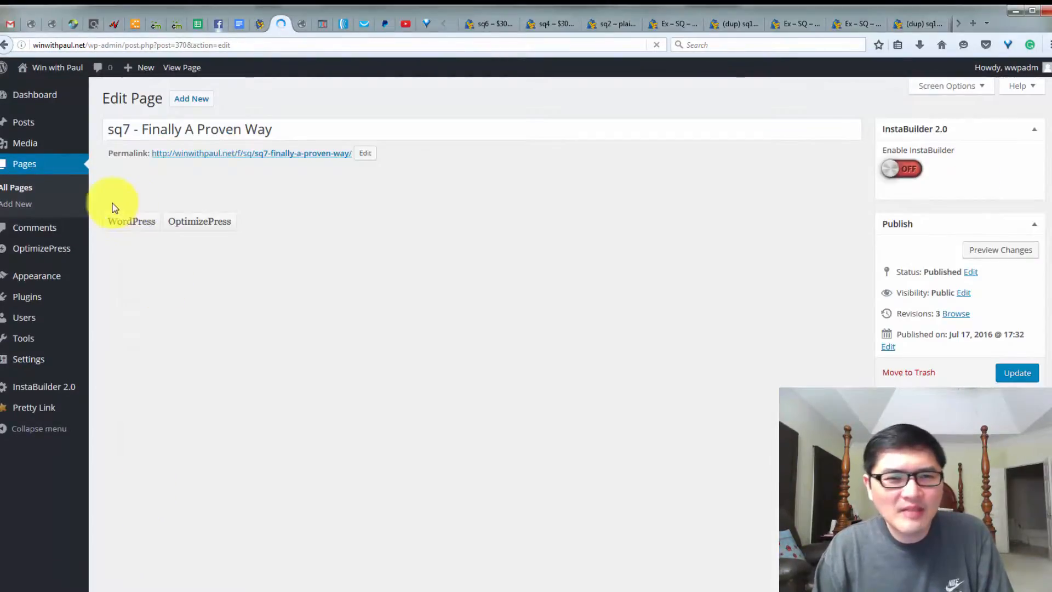
{"action": "left_click", "coordinate": [215, 310]}
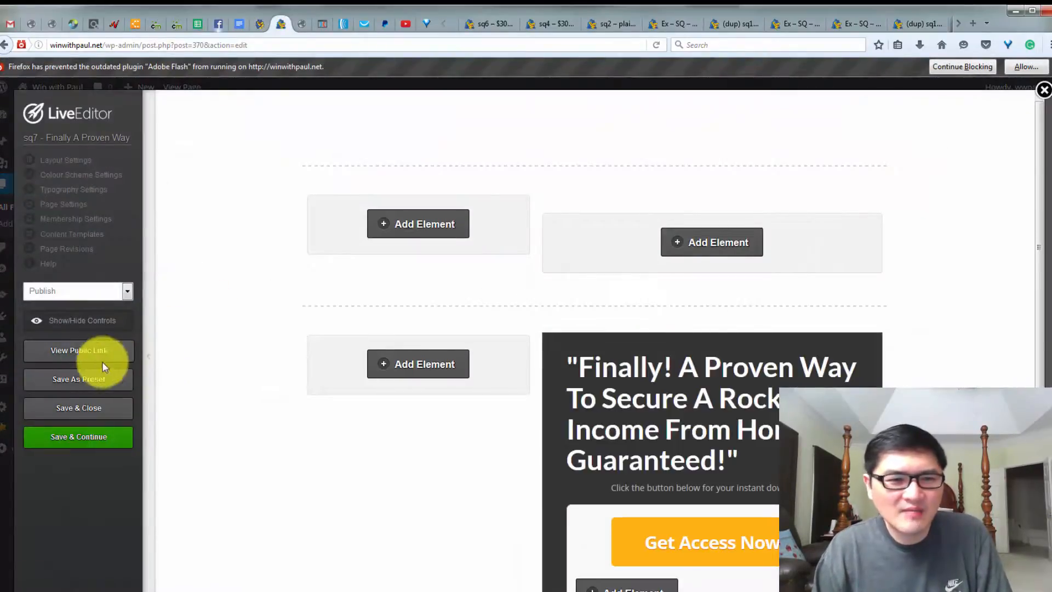
{"action": "left_click", "coordinate": [79, 350]}
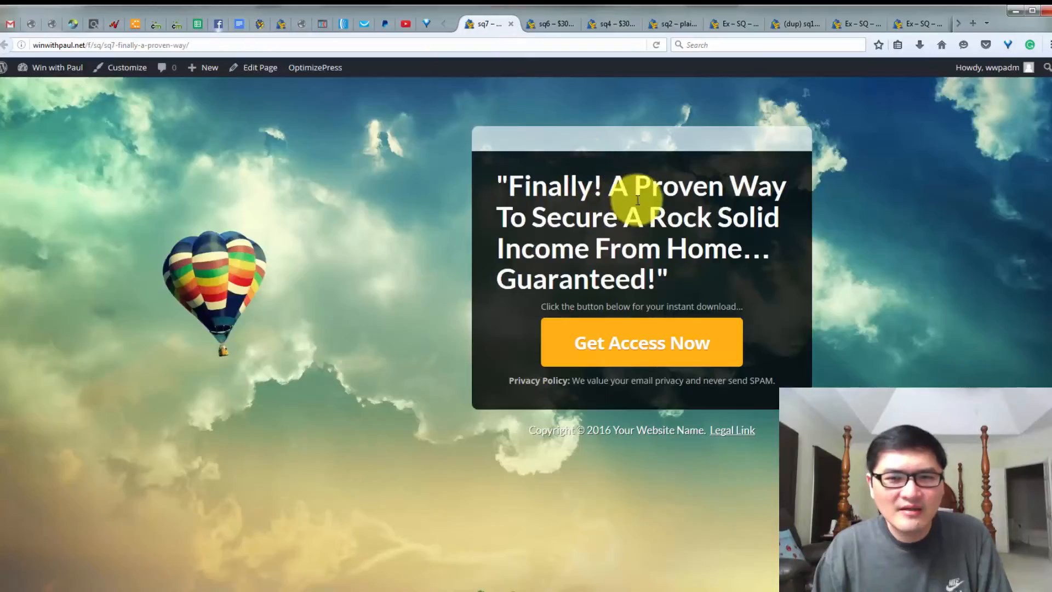
{"action": "left_click", "coordinate": [641, 342]}
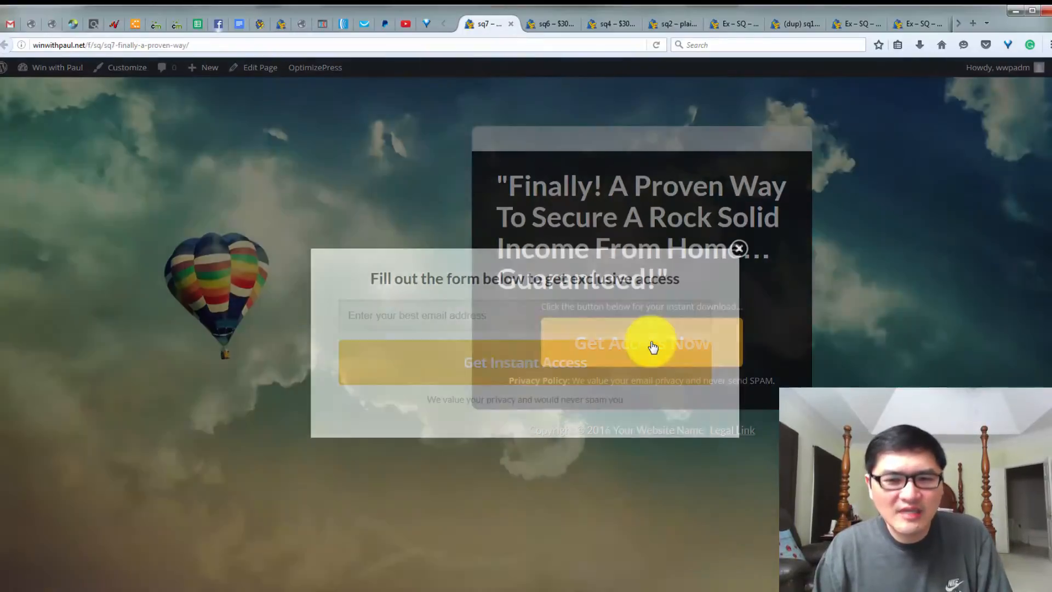
{"action": "left_click", "coordinate": [400, 315]}
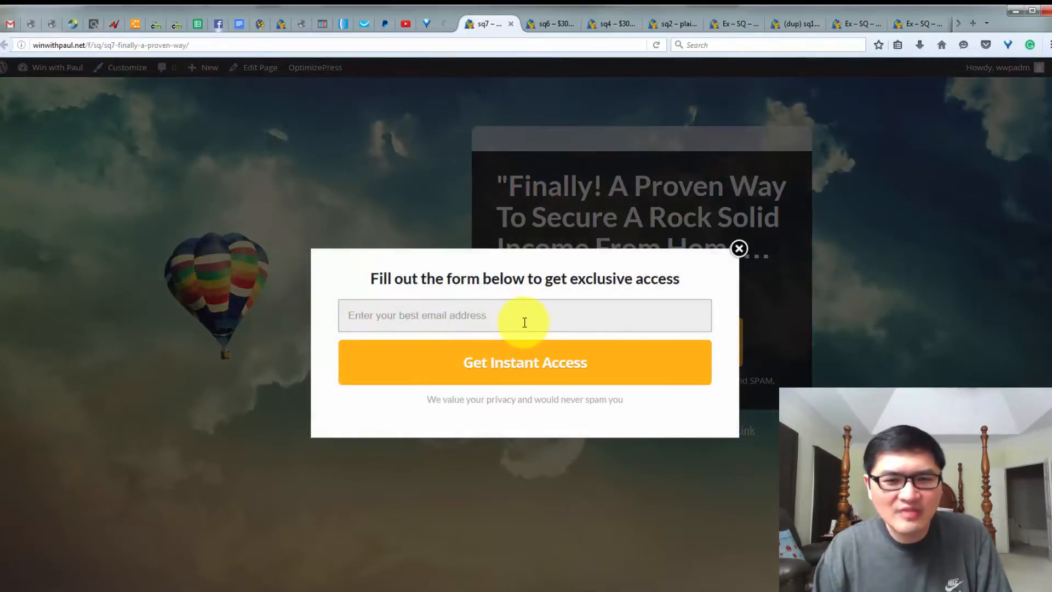
{"action": "left_click", "coordinate": [738, 249]}
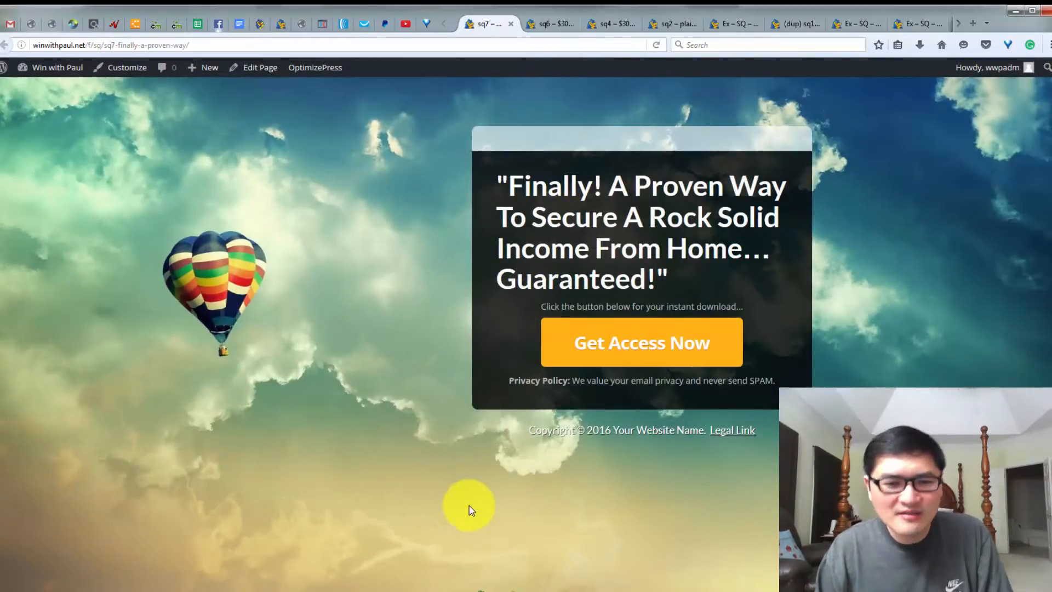
{"action": "scroll", "coordinate": [469, 506], "scroll_direction": "down", "scroll_amount": 1}
{"action": "scroll", "coordinate": [469, 506], "scroll_direction": "down", "scroll_amount": 1}
{"action": "scroll", "coordinate": [471, 502], "scroll_direction": "down", "scroll_amount": 1}
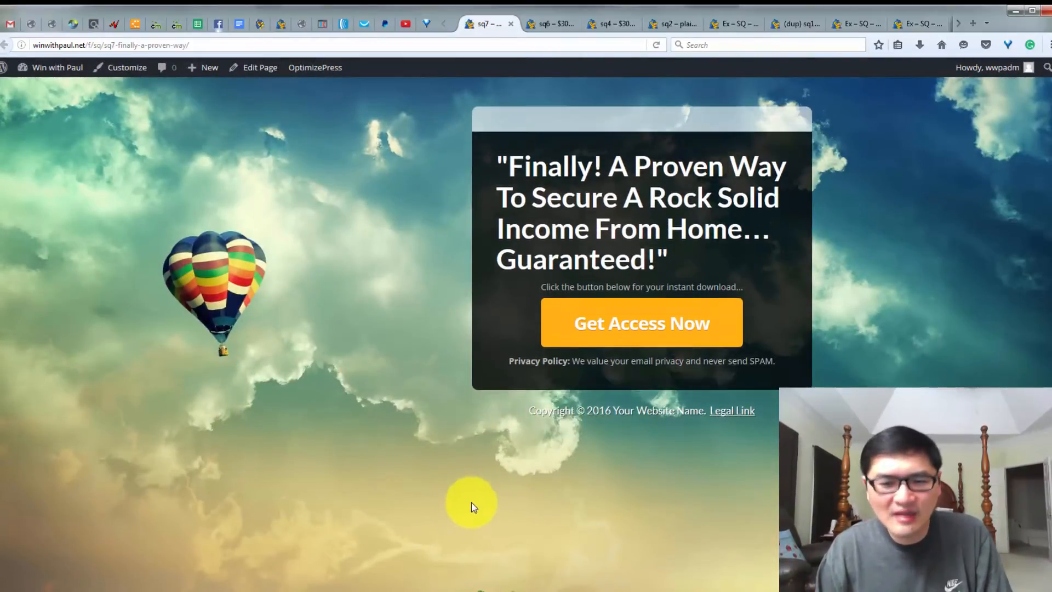